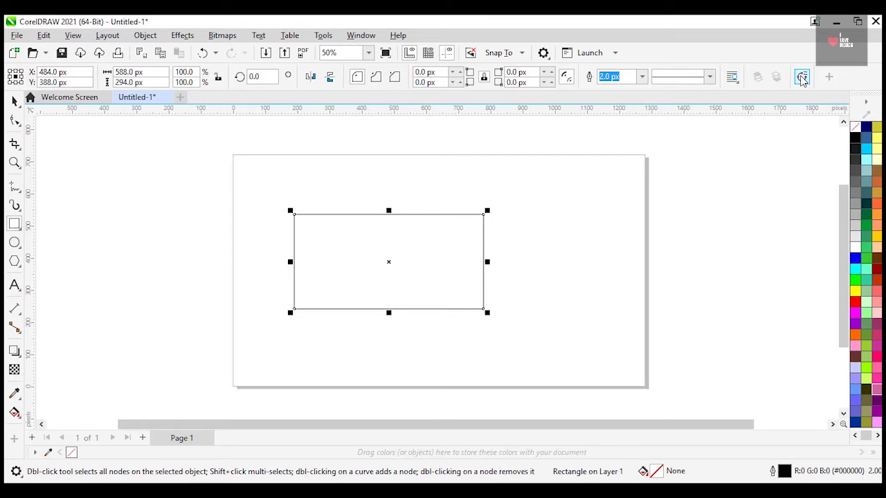
Convert the rectangle to curves, view the Parallel Drawing options for editing its nodes, and close them.
left_click(802, 78)
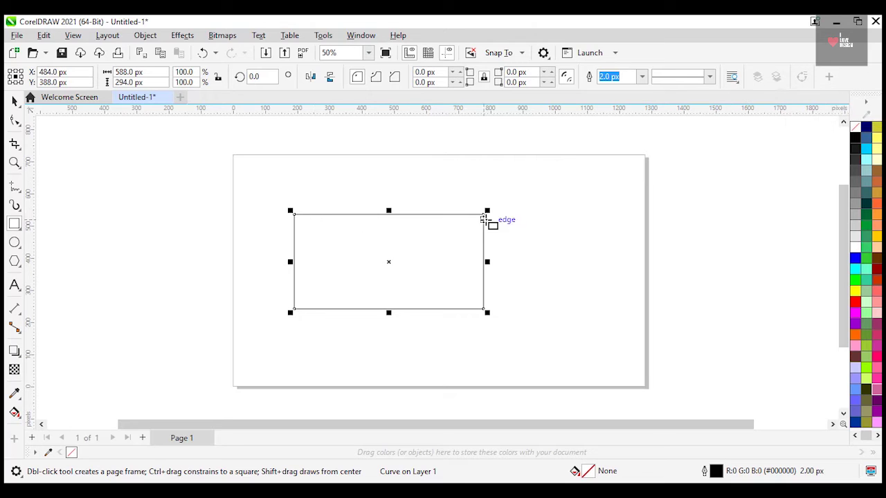
left_click(13, 123)
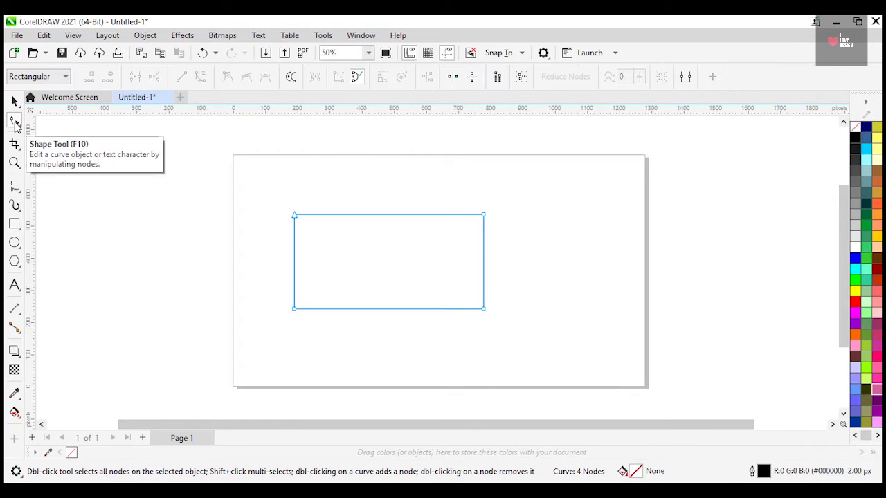
left_click(685, 76)
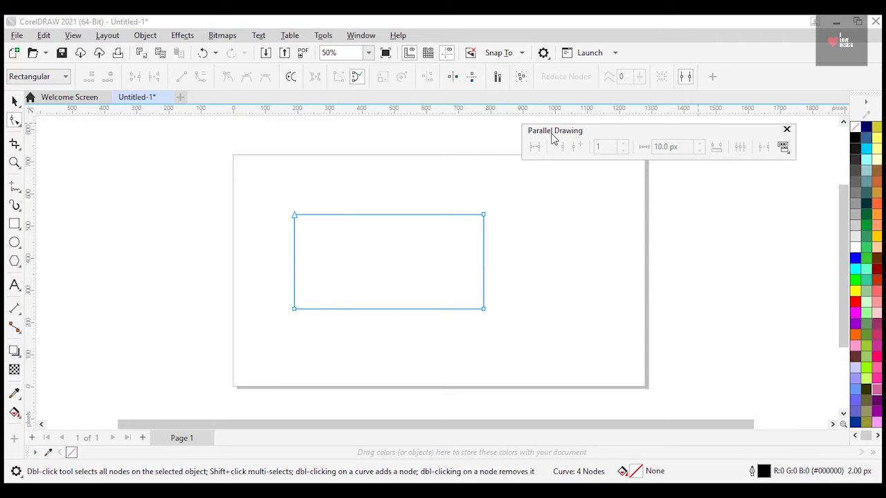
left_click(787, 130)
Select all nodes of the rectangle and delete it from the page.
left_click_drag(248, 197, 515, 322)
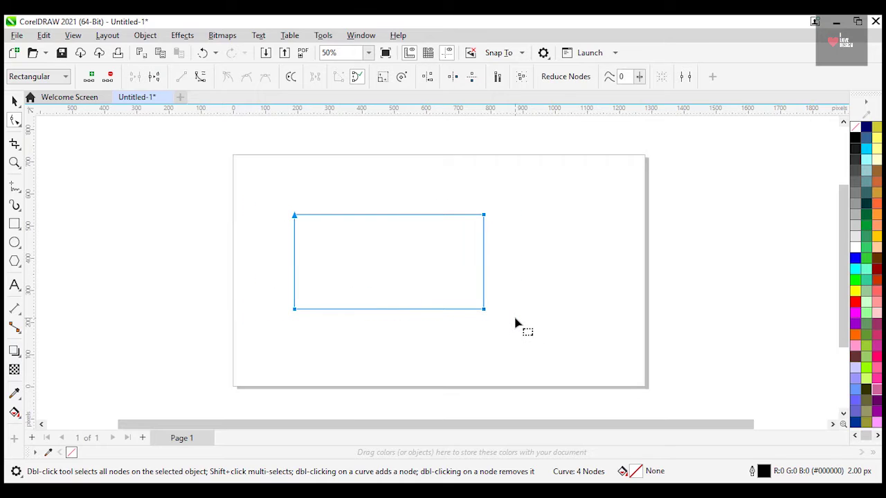
key("Delete")
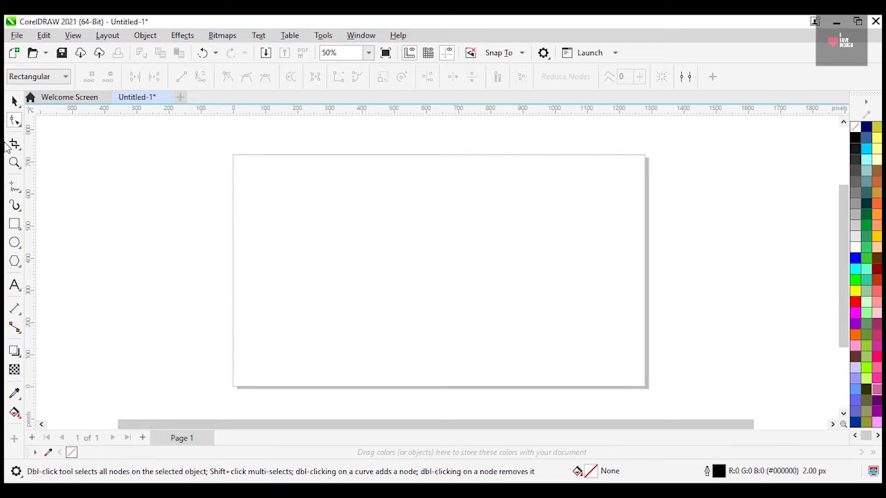
left_click(14, 101)
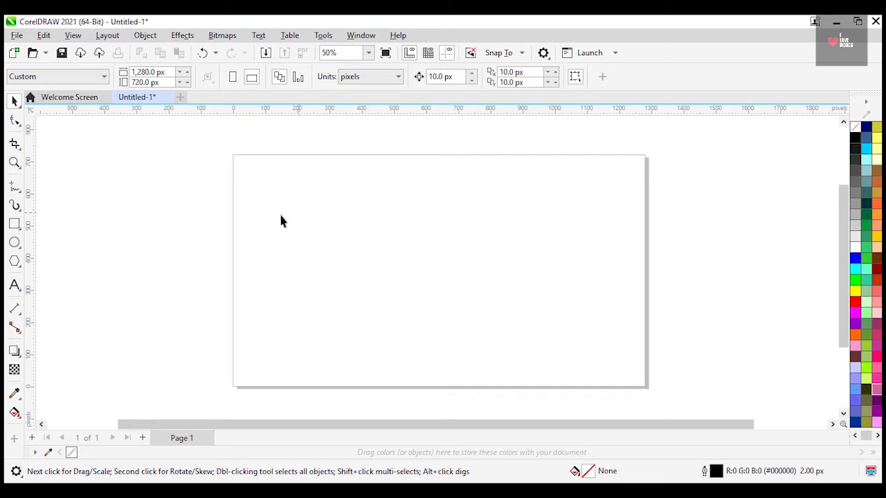
With Parallel Drawing shown but parallel lines turned off, draw a single freehand line about 918 px wide across the page's left edge.
left_click(14, 188)
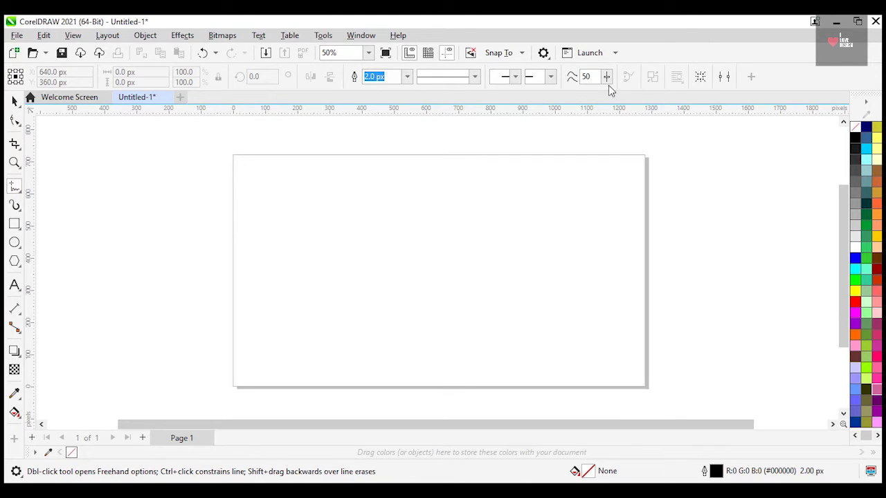
left_click(725, 76)
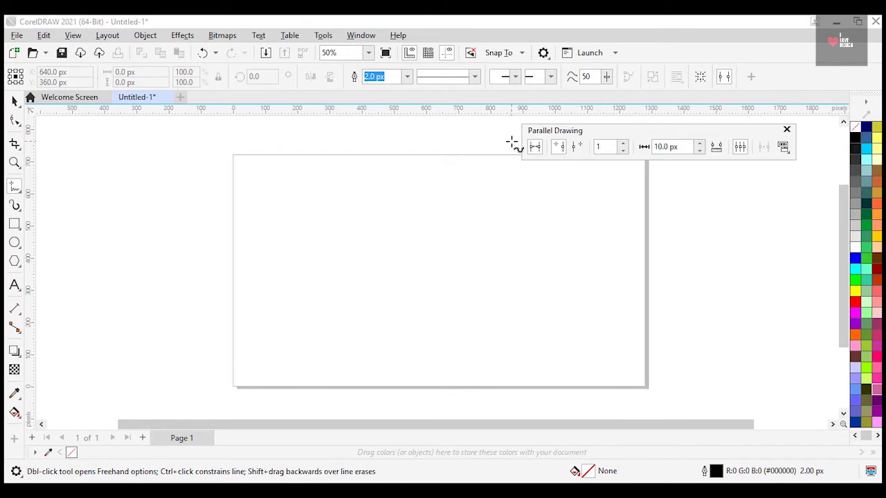
left_click(534, 147)
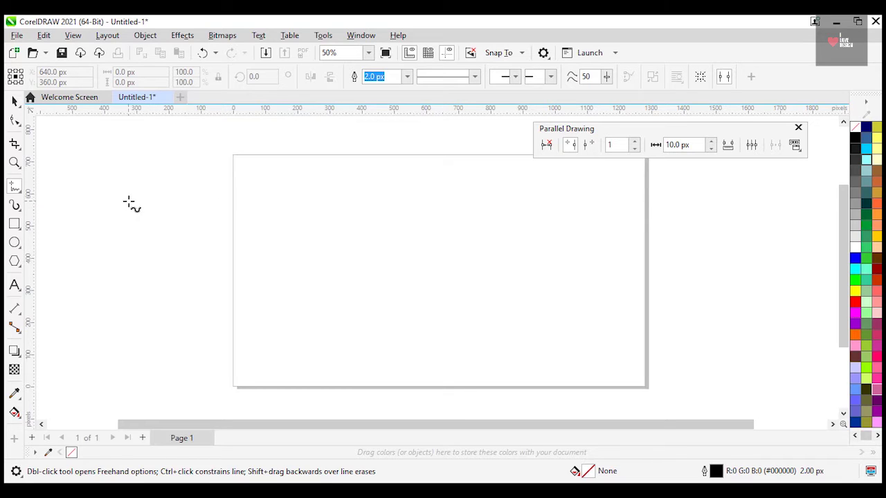
left_click_drag(129, 200, 423, 194)
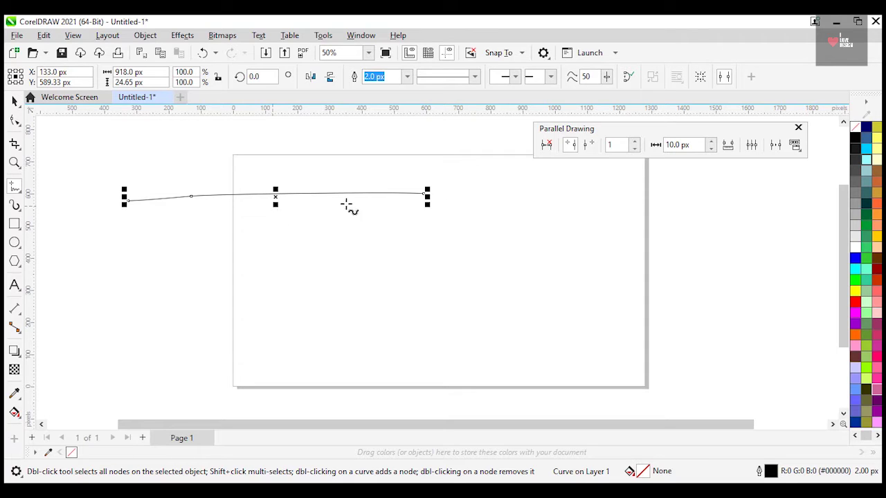
Turn parallel lines on and draw a freehand line with one parallel copy, about 884 px wide, below the first line.
left_click(547, 147)
left_click(200, 248)
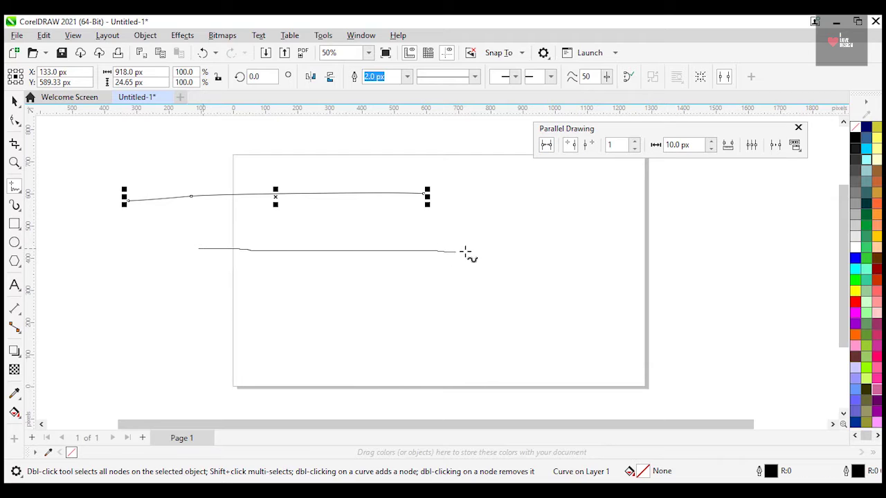
left_click(484, 250)
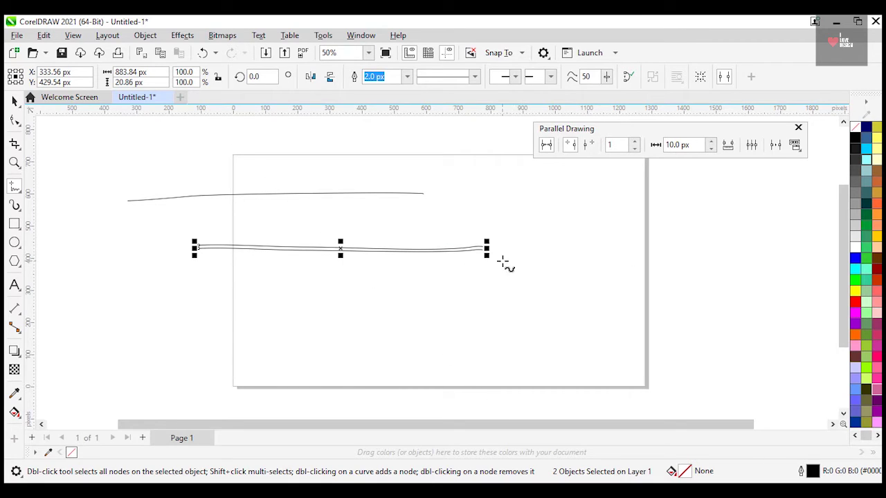
Set the number of parallel lines to 5 and draw a freehand line set about 935 px wide below the double line.
left_click(614, 145)
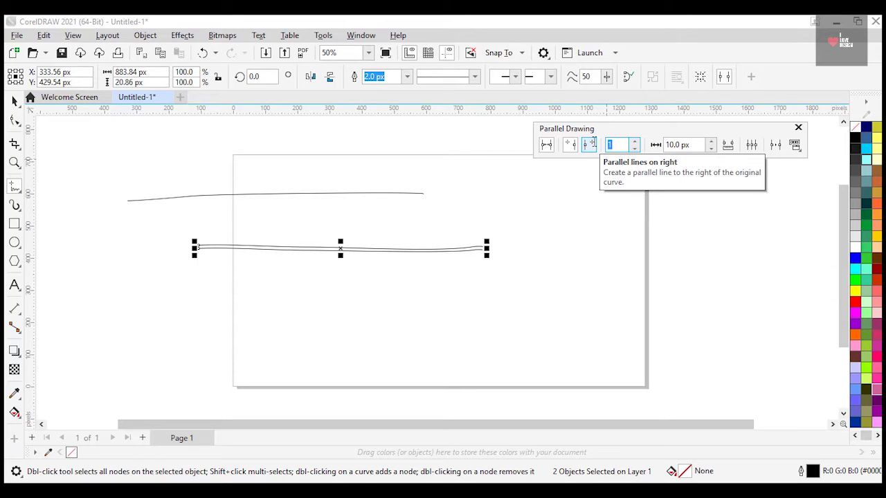
left_click(590, 143)
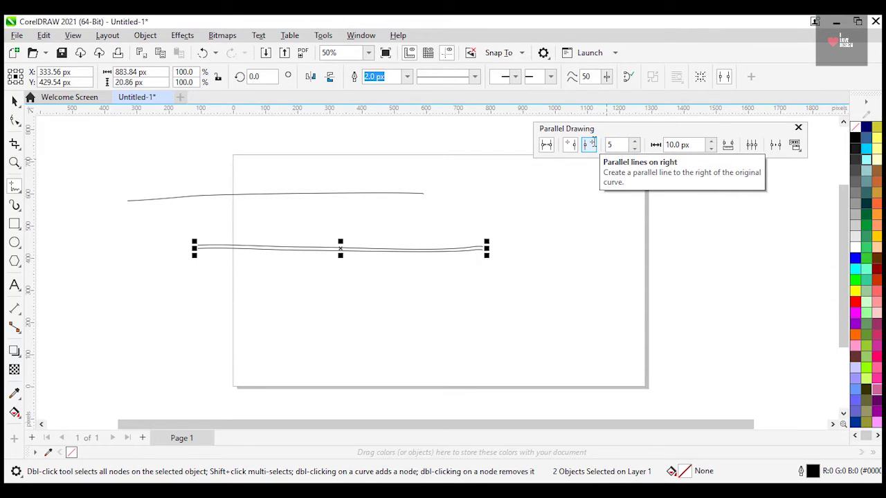
left_click(245, 296)
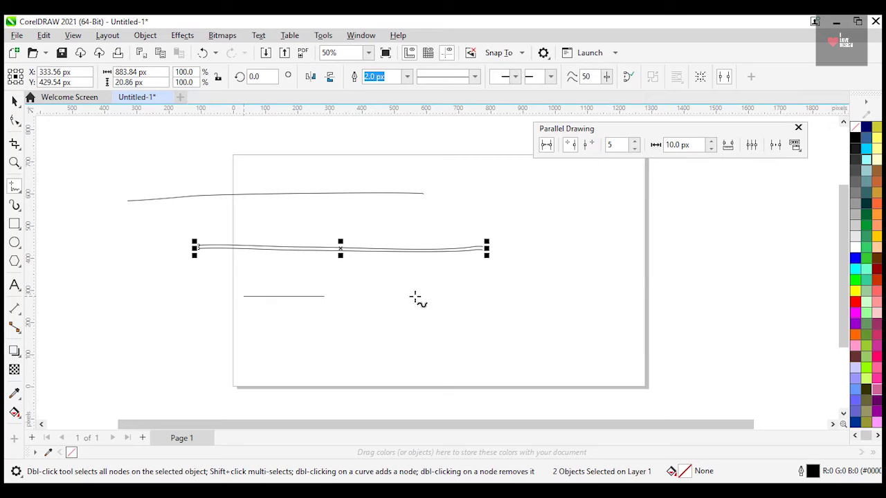
left_click(537, 297)
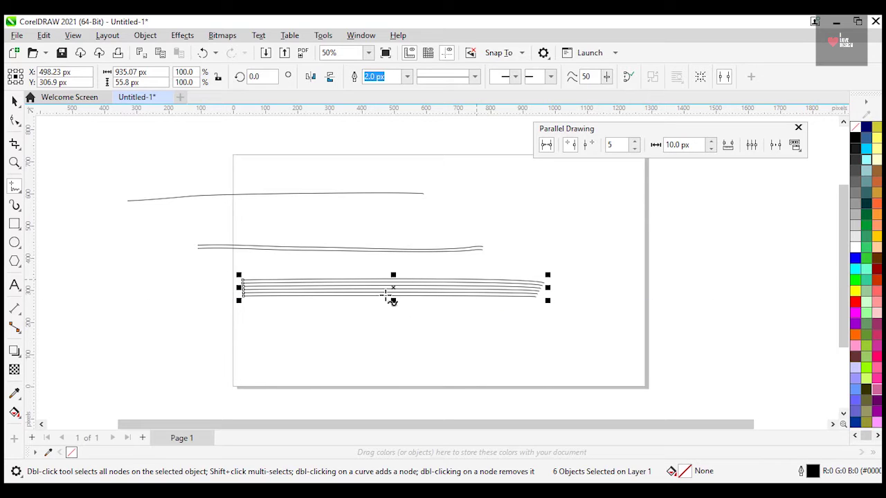
Move the six-line set up and left over the double line, and draw a freehand curve set about 657 px wide with 8 parallel lines.
left_click_drag(392, 289, 214, 252)
left_click(610, 146)
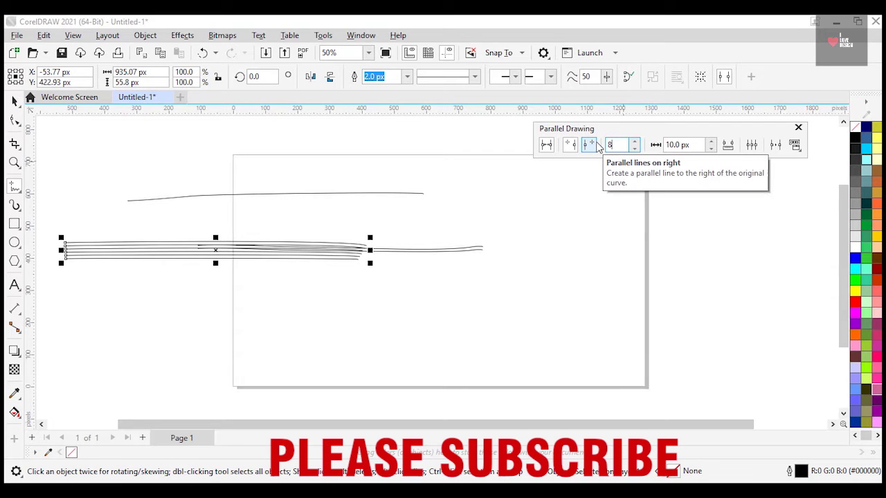
left_click_drag(505, 198, 702, 209)
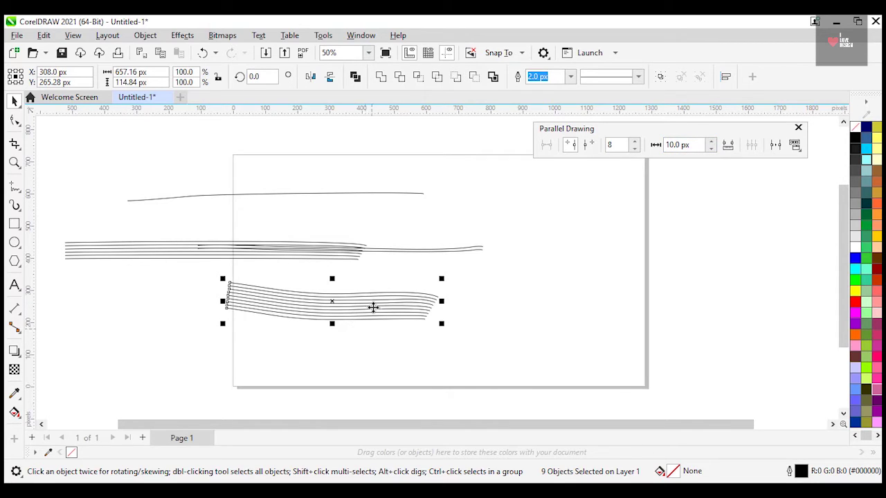
Set the distance between parallel lines to 40 px.
left_click(681, 145)
type("40")
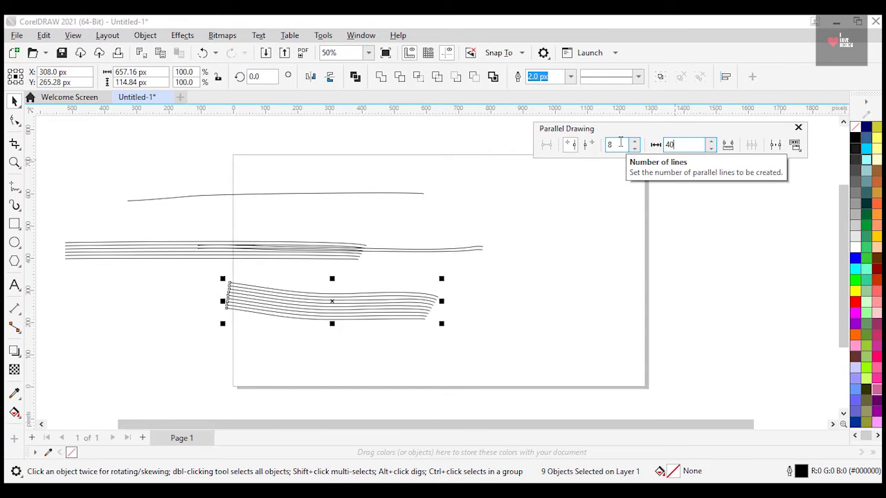
key("Return")
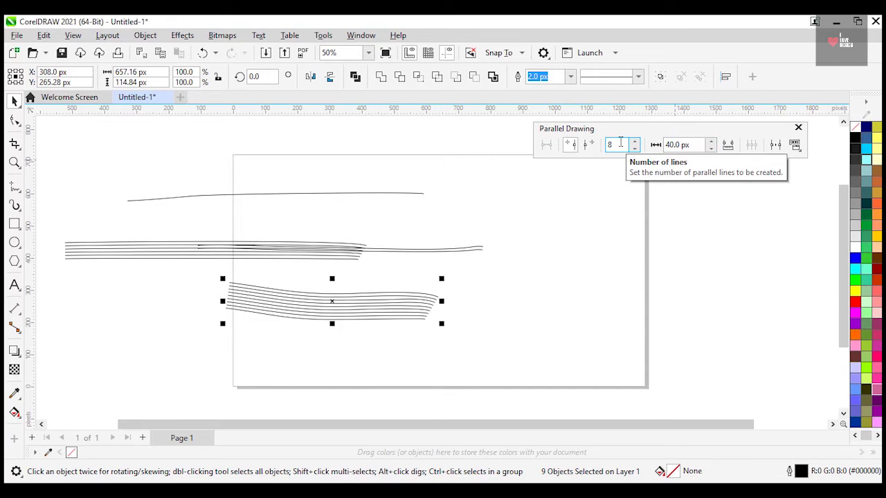
left_click(513, 197)
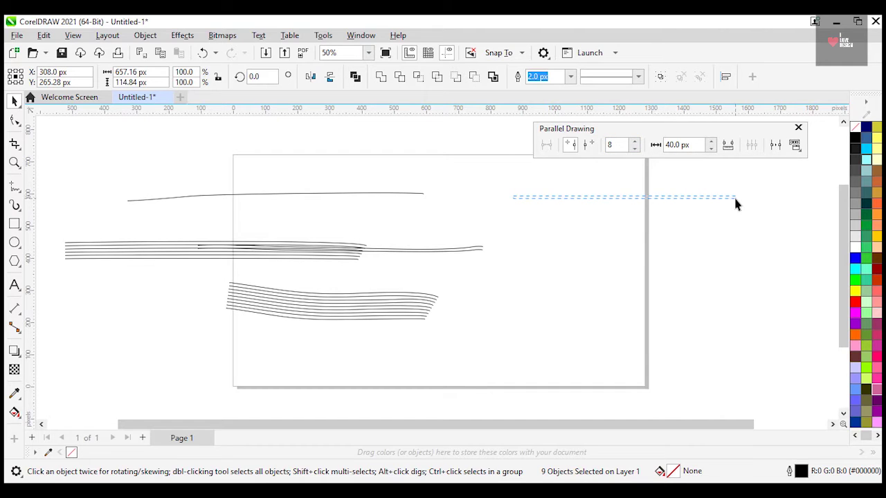
key("Escape")
key("Escape")
Draw a freehand line set about 737 px wide with the 40 px spacing and move it over the page's upper-left area.
left_click(15, 187)
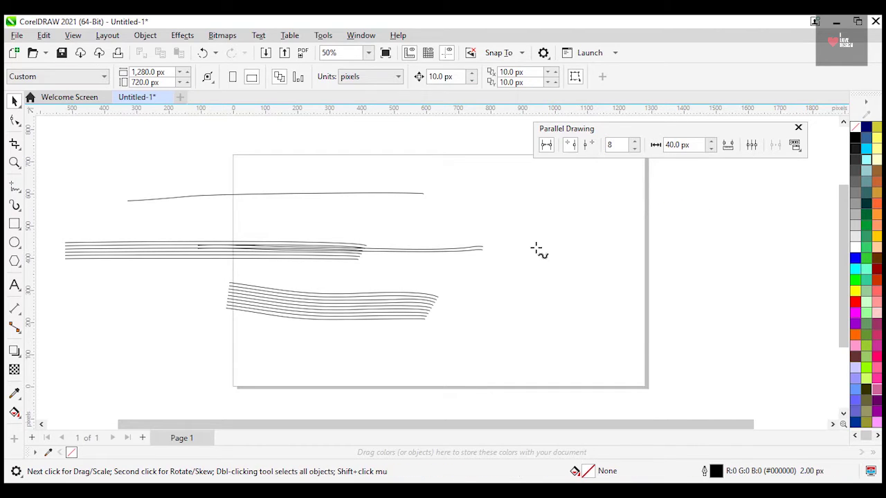
left_click_drag(508, 243, 745, 240)
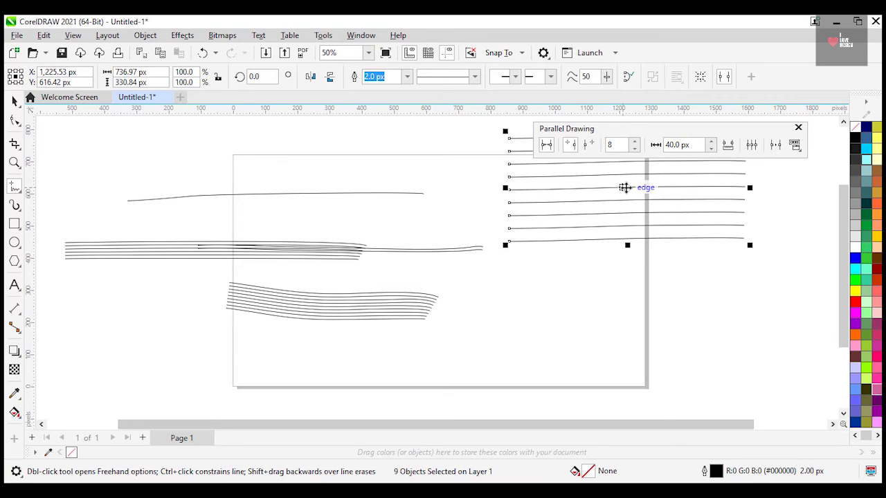
left_click_drag(625, 188, 605, 276)
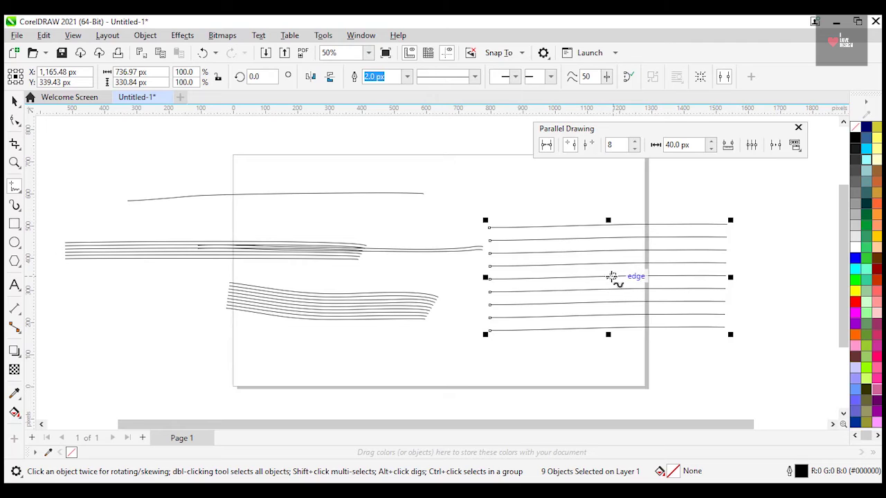
mouse_move(613, 276)
left_mouse_down()
mouse_move(415, 261)
mouse_move(355, 208)
mouse_move(282, 211)
left_mouse_up()
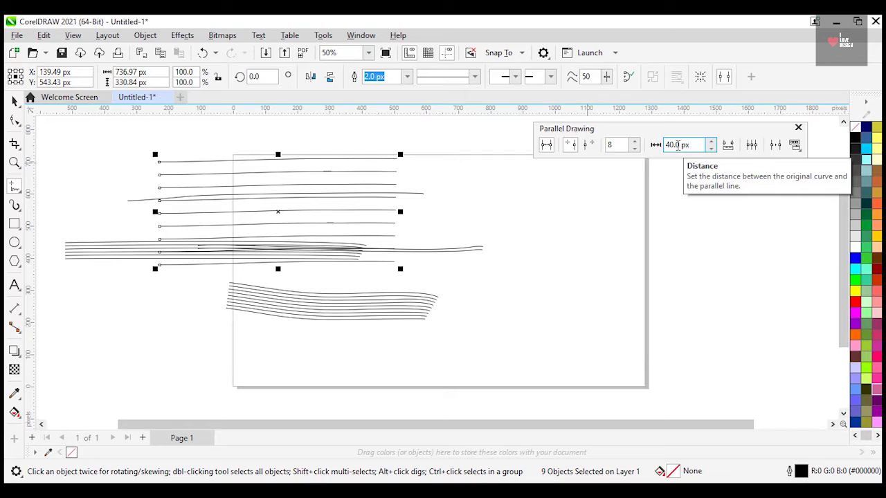
Set the parallel distance interactively to 100 px by measuring on the canvas, and draw a freehand line set about 884 px wide.
left_click(727, 147)
left_click_drag(683, 178, 685, 211)
left_click_drag(548, 218, 684, 219)
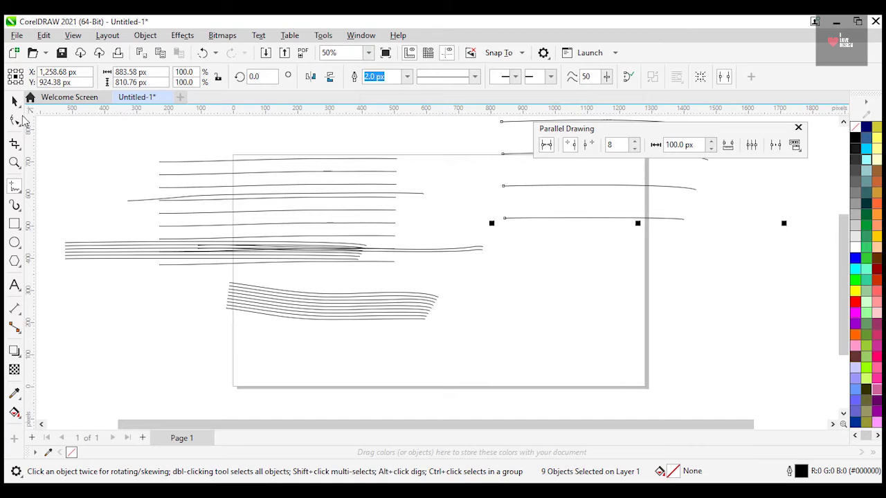
Select all the drawn lines and delete them to clear the page.
key("space")
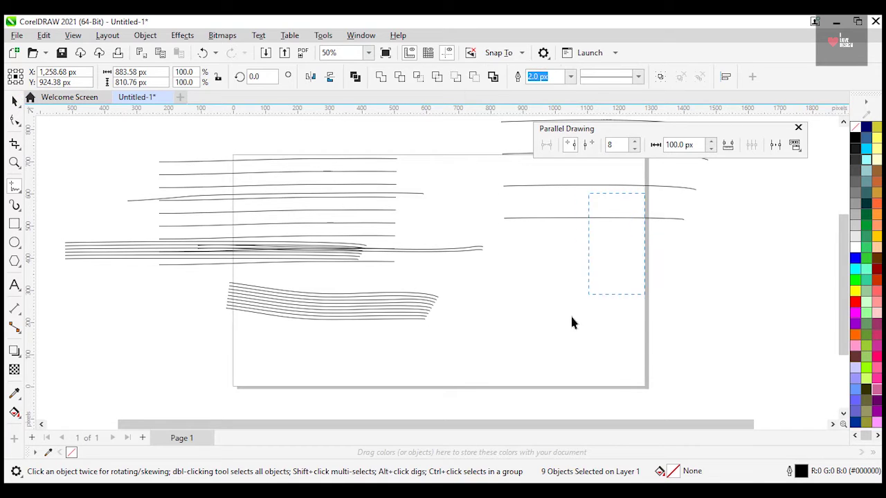
left_click(645, 248)
left_click(639, 219)
left_click(626, 257)
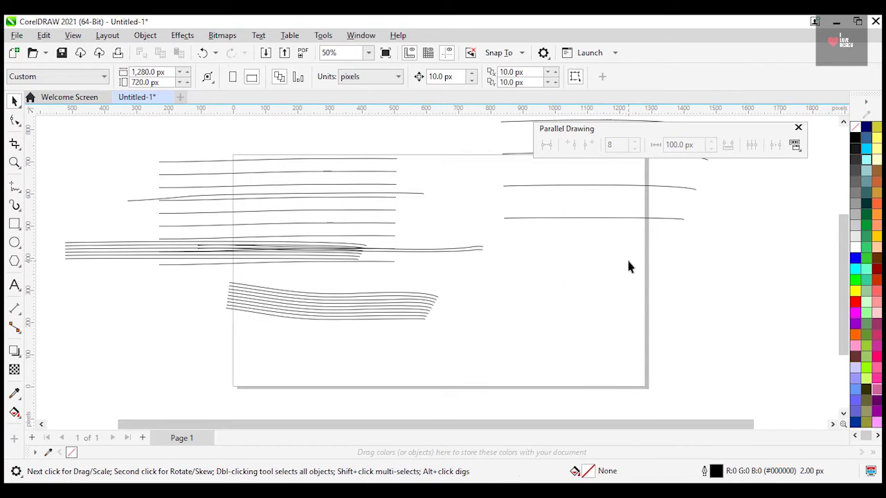
key("ctrl+a")
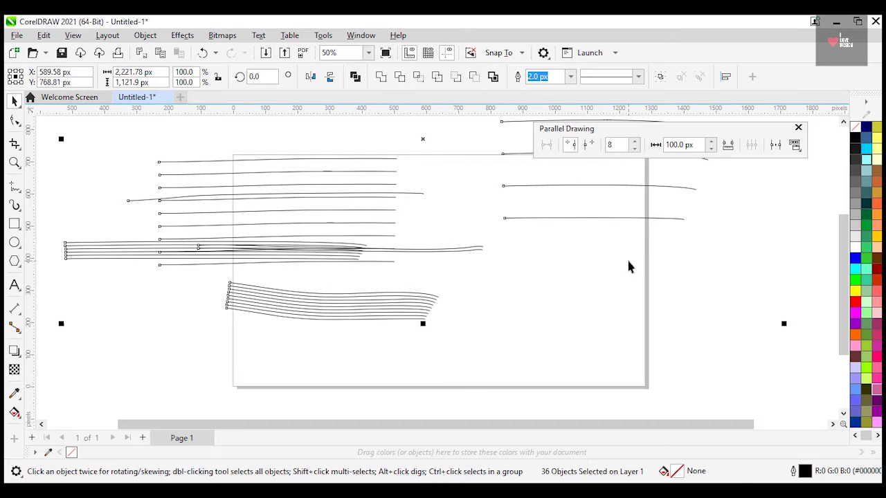
left_click(173, 283)
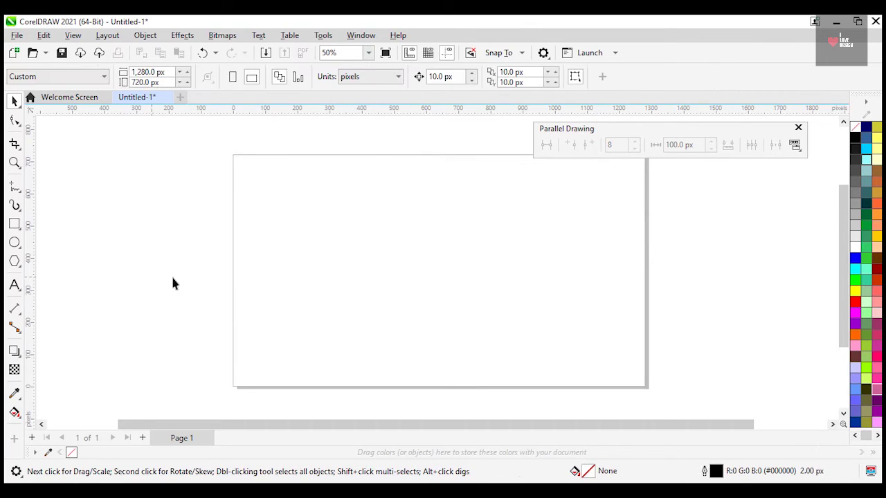
Draw a freehand curve with eight parallel lines spaced 100 px apart, about 1,295 px wide in total, on the page.
left_click(14, 186)
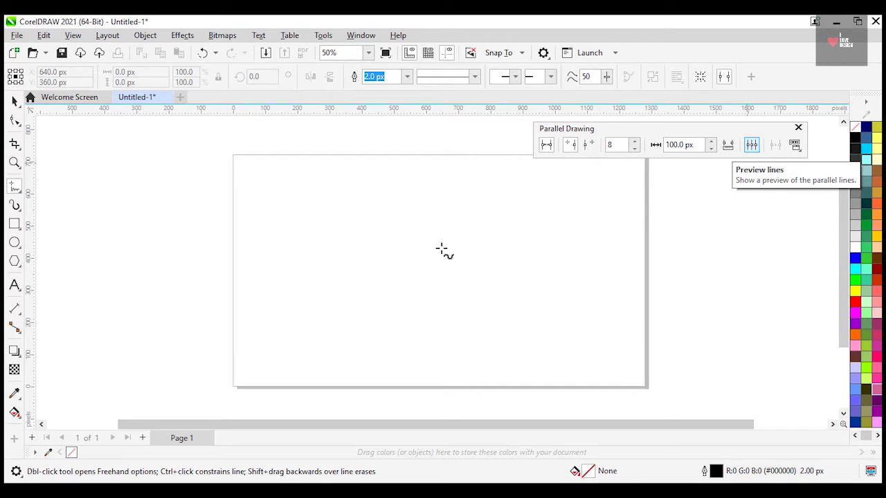
left_click_drag(239, 227, 451, 226)
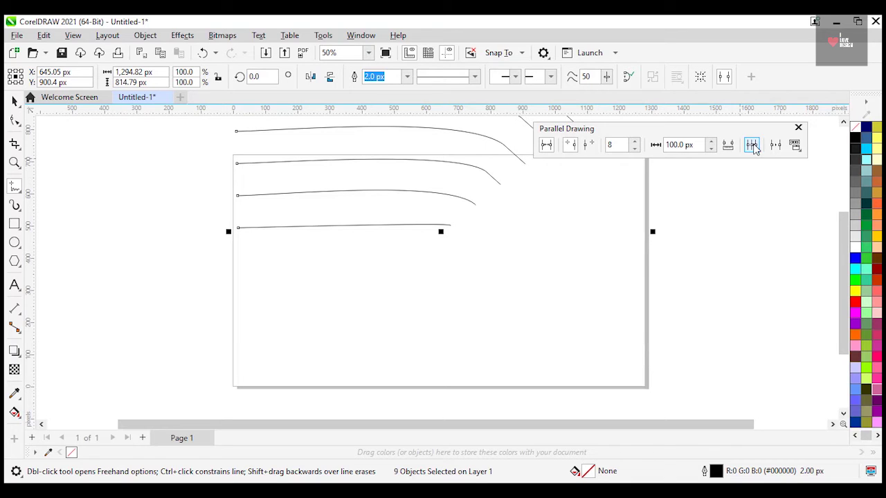
Set the parallel distance to 20 px, turn on the line preview, and draw a freehand set about 1,193 px wide that doubles back.
left_click(685, 145)
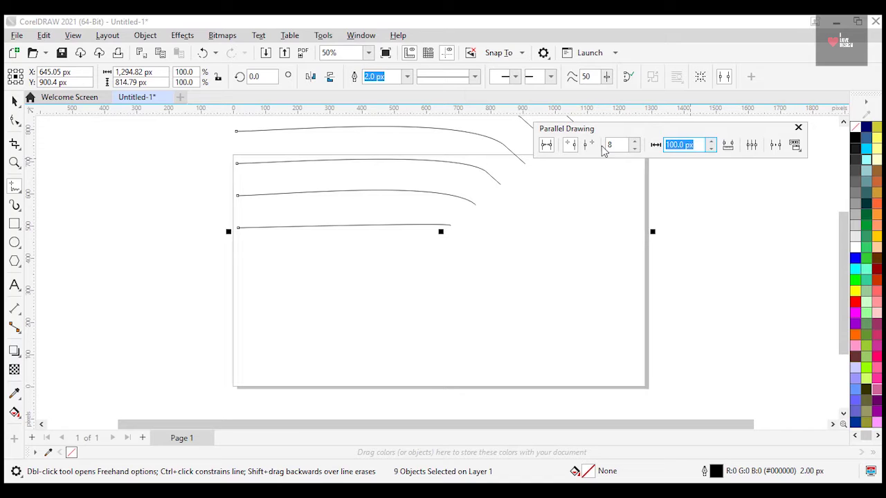
type("20")
key("Return")
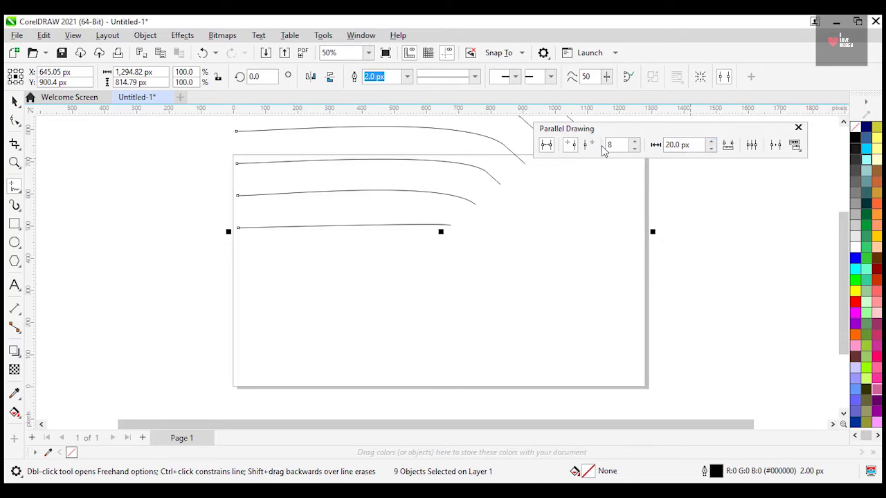
left_click(752, 145)
mouse_move(245, 302)
left_mouse_down()
mouse_move(555, 301)
mouse_move(506, 302)
left_mouse_up()
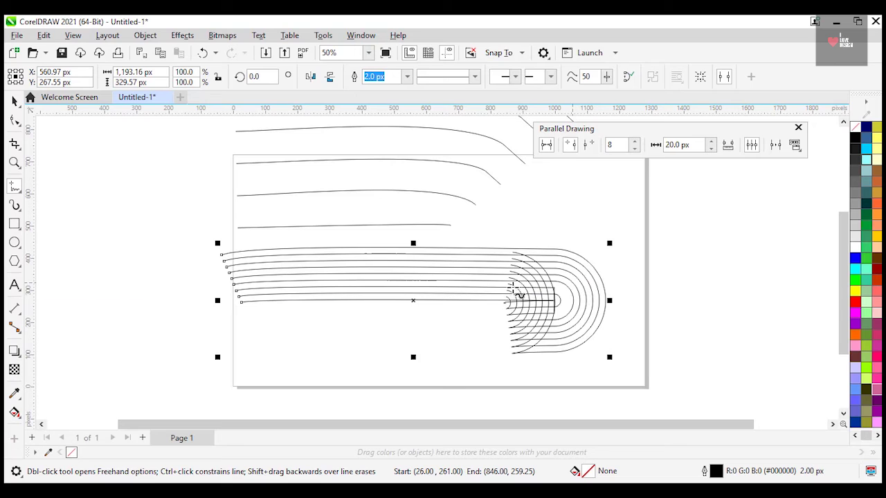
Delete the doubled-back line set and draw a straighter freehand set about 639 px wide with eight parallels in the lower page area.
key("space")
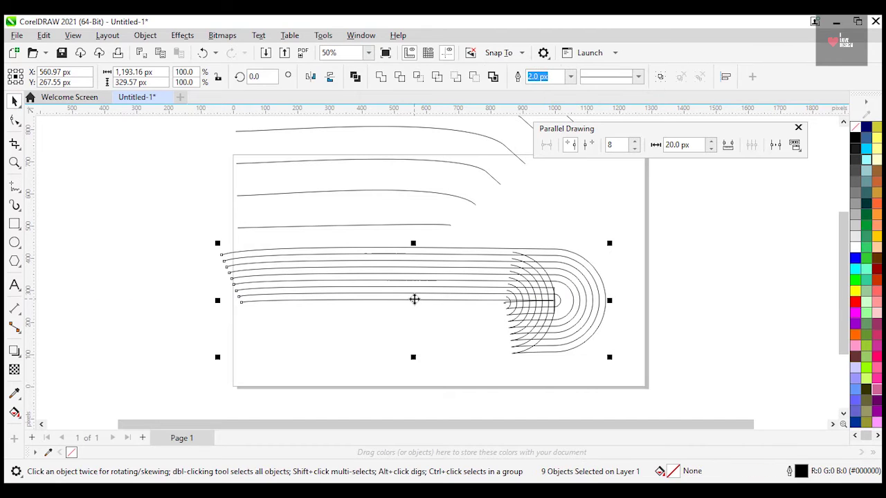
key("Delete")
key("space")
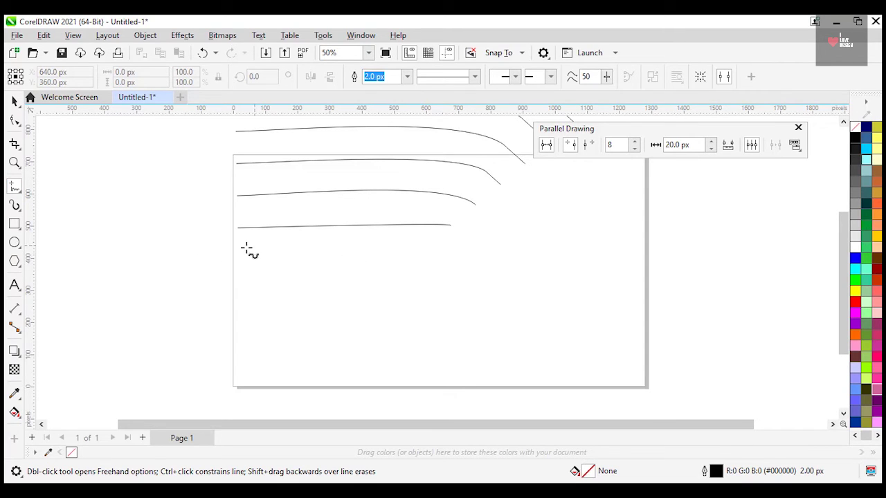
left_click_drag(266, 315, 461, 308)
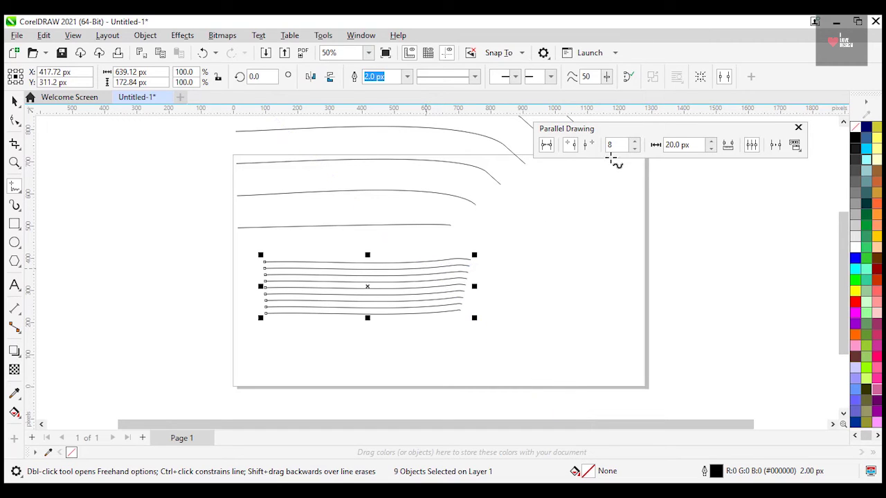
Set the number of parallel lines to 2 and create parallels from the selected line set.
left_click_drag(616, 144, 600, 144)
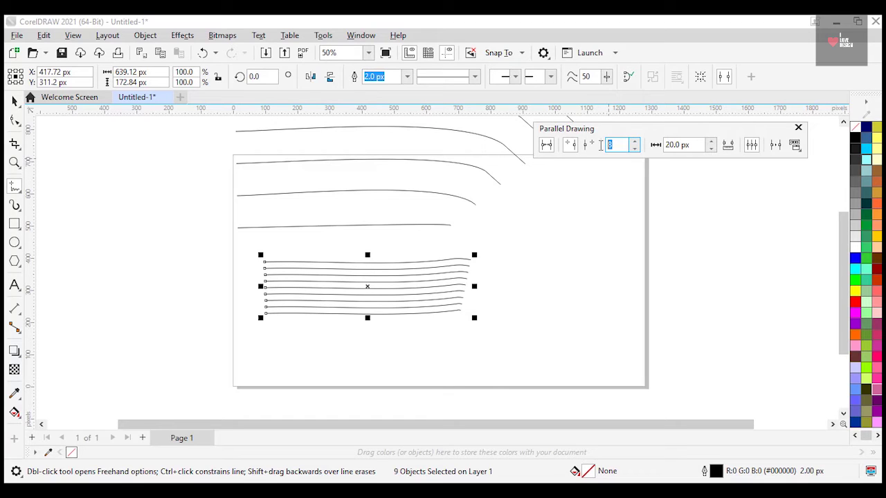
key("Return")
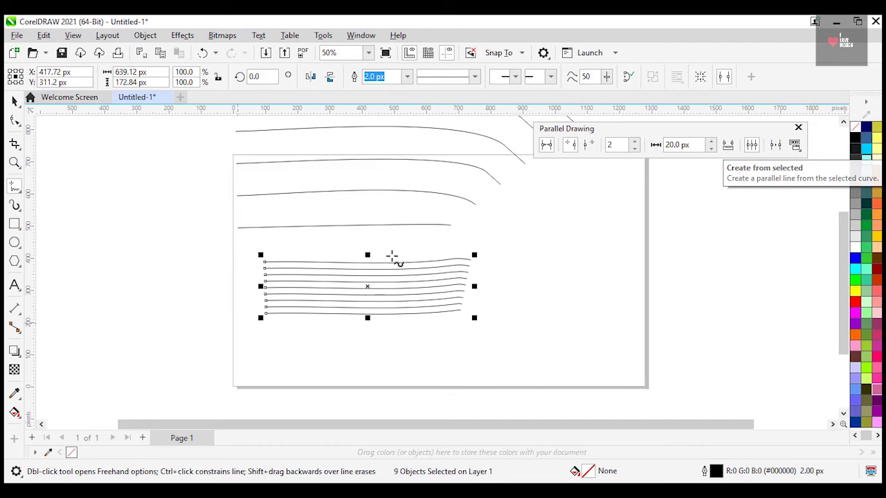
left_click(775, 145)
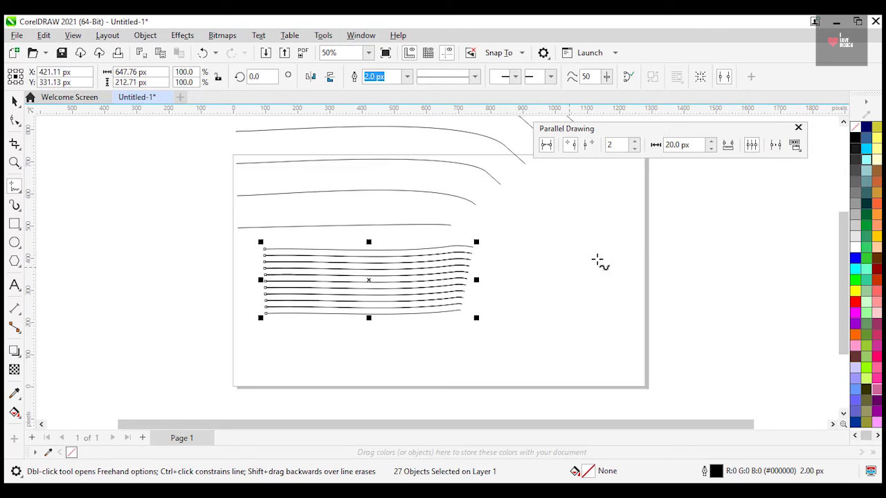
Draw two looping freehand curves, each about 585 px wide with two parallel lines spaced 20 px apart.
mouse_move(563, 245)
left_mouse_down()
mouse_move(703, 239)
mouse_move(730, 278)
mouse_move(669, 336)
mouse_move(601, 344)
left_mouse_up()
mouse_move(490, 355)
left_mouse_down()
mouse_move(582, 271)
mouse_move(506, 254)
mouse_move(412, 336)
mouse_move(437, 424)
mouse_move(538, 373)
mouse_move(474, 331)
left_mouse_up()
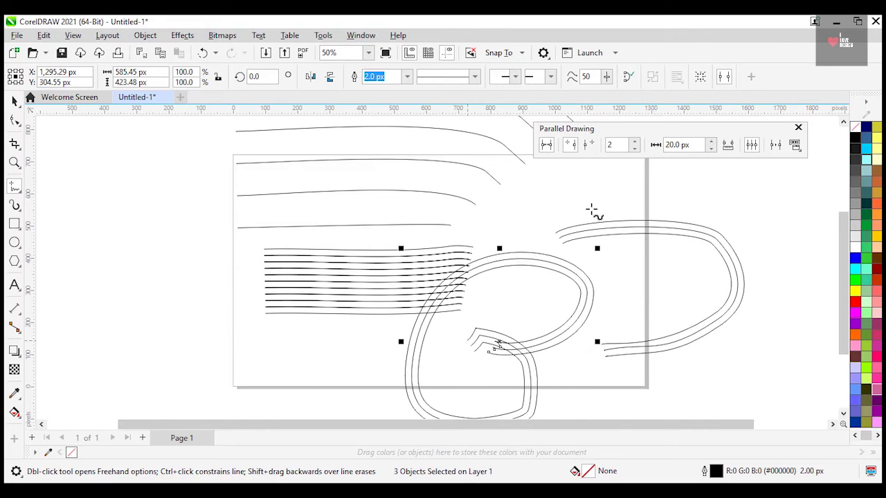
Set the number of parallel lines to 10 and draw a looping freehand set about 1,449 px wide across the page.
double_click(615, 146)
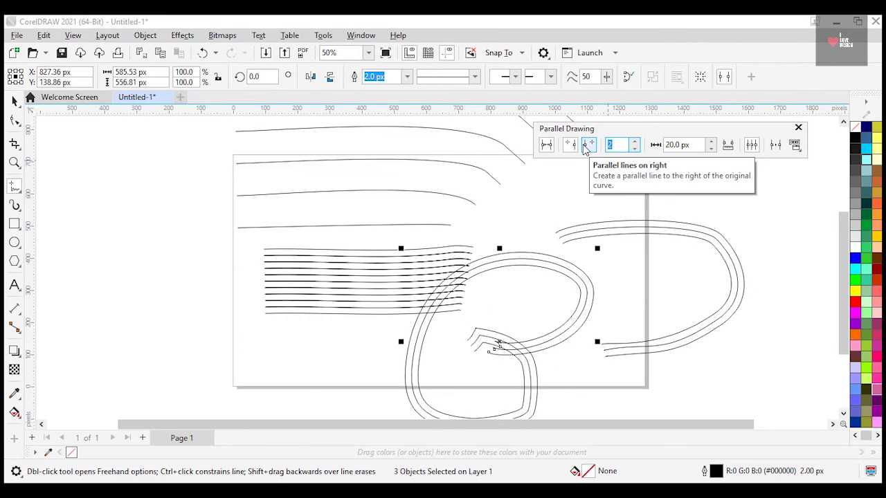
key("Return")
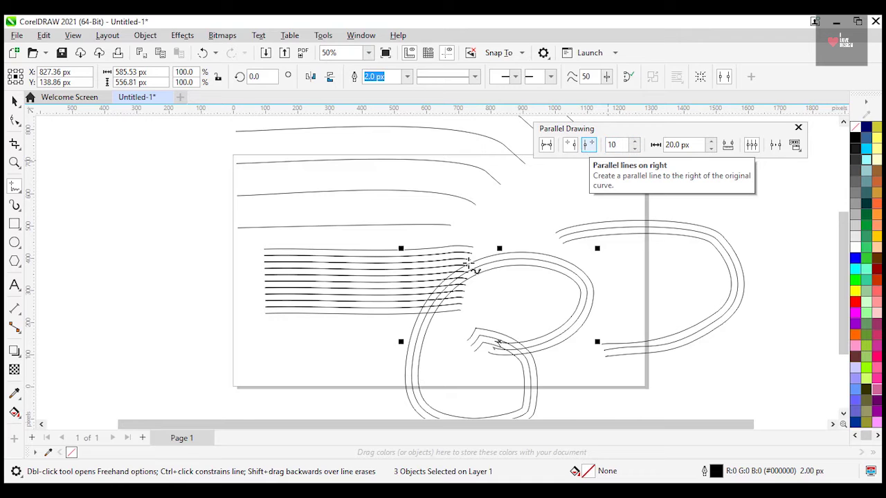
mouse_move(126, 362)
left_mouse_down()
mouse_move(71, 249)
mouse_move(109, 205)
mouse_move(191, 245)
mouse_move(195, 283)
mouse_move(209, 258)
mouse_move(360, 196)
mouse_move(405, 281)
mouse_move(337, 342)
mouse_move(248, 379)
mouse_move(237, 401)
left_mouse_up()
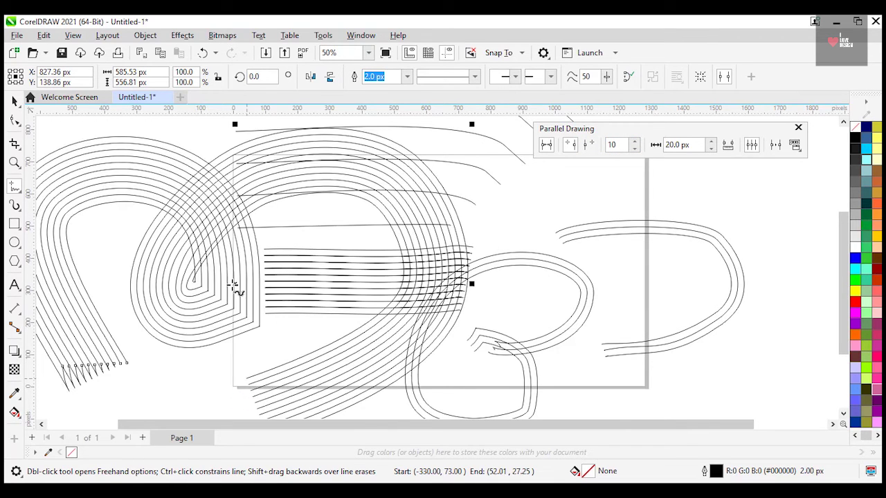
Select all the drawn lines and delete them to empty the page.
left_click(15, 101)
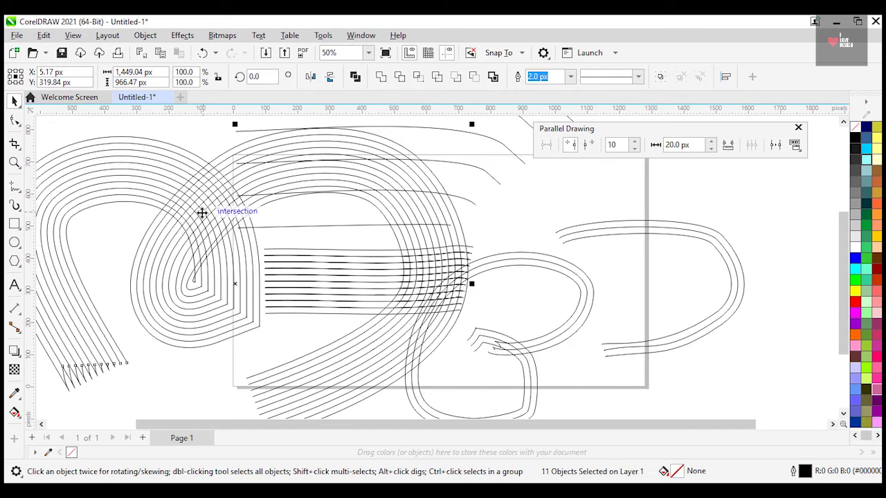
key("ctrl+a")
key("Delete")
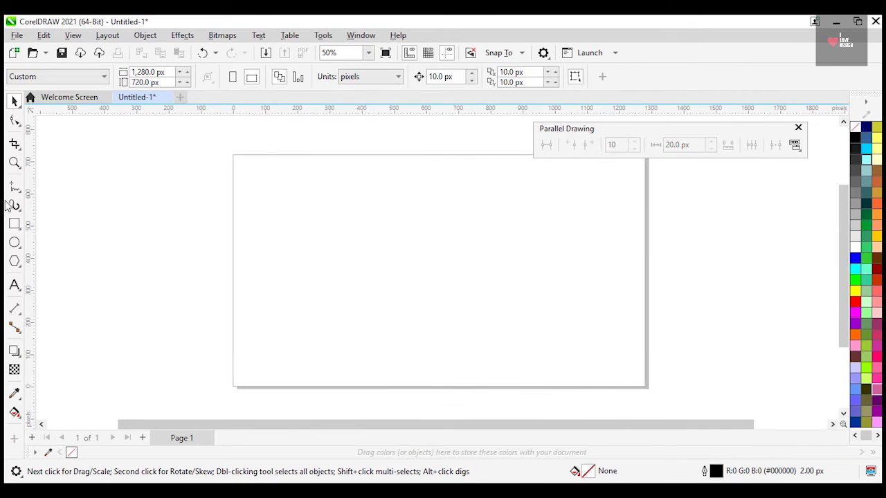
Draw a freehand line with ten parallels on its left side, about 800 px wide, in the upper part of the page.
left_click(14, 195)
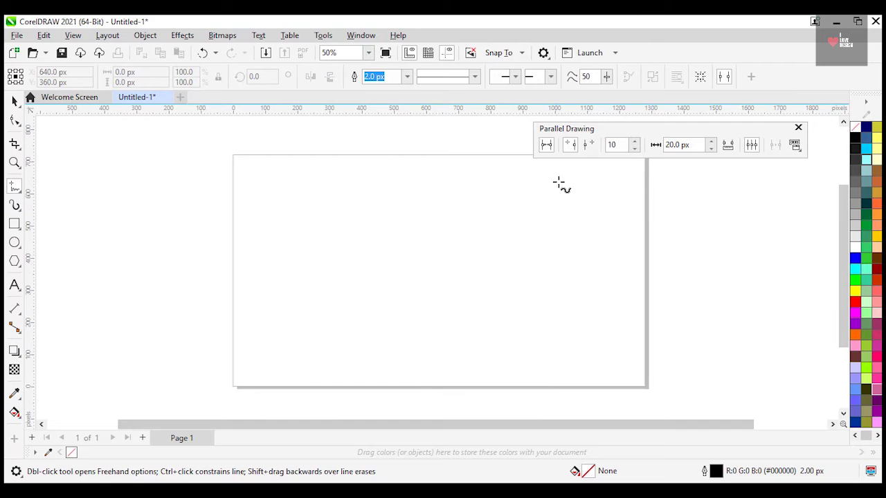
left_click(569, 144)
left_click_drag(267, 237, 504, 234)
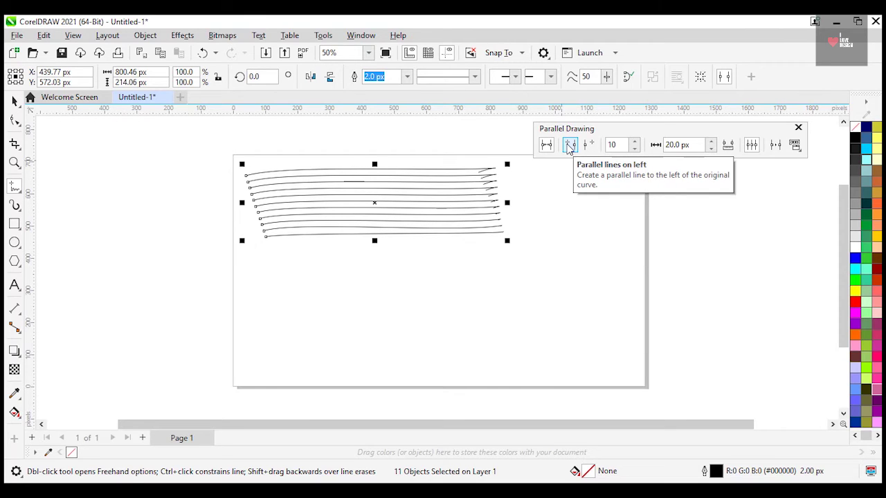
Switch the parallels to the right side and draw a freehand line set about 906 px wide near the page's lower edge.
left_click(589, 145)
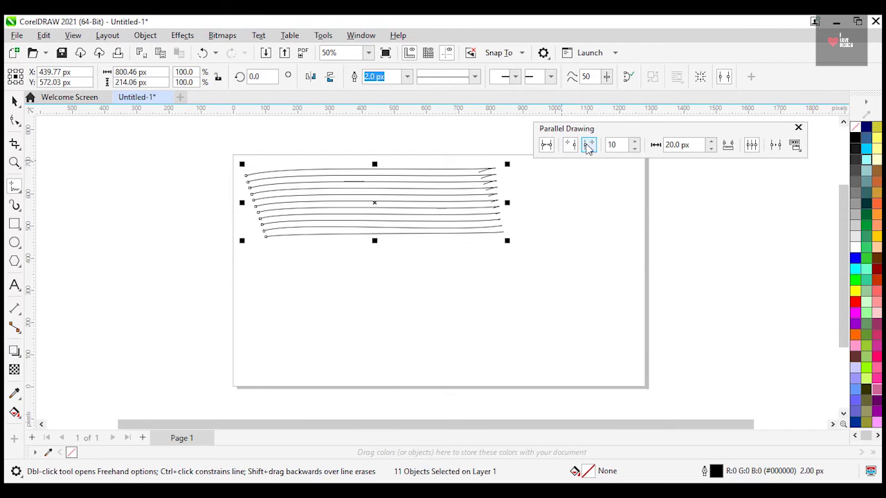
left_click_drag(274, 339, 566, 340)
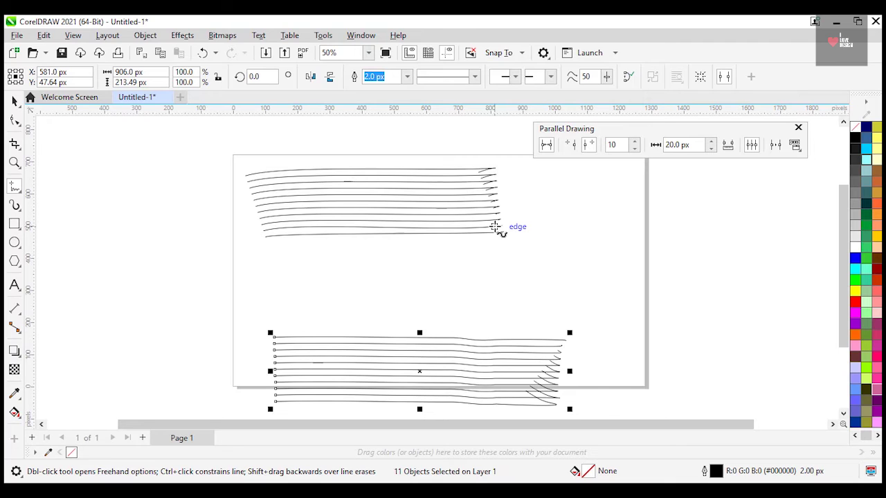
Select both the upper and lower line sets and delete them.
left_click(14, 101)
left_click_drag(203, 166, 619, 440)
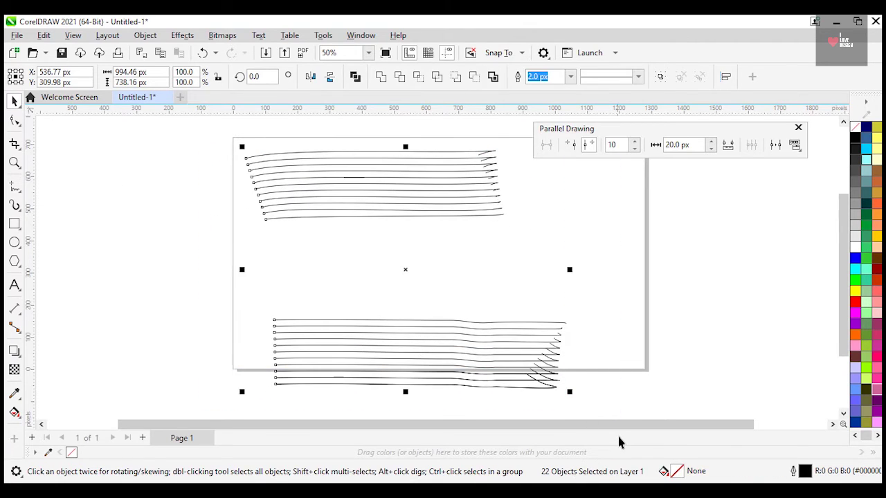
key("Delete")
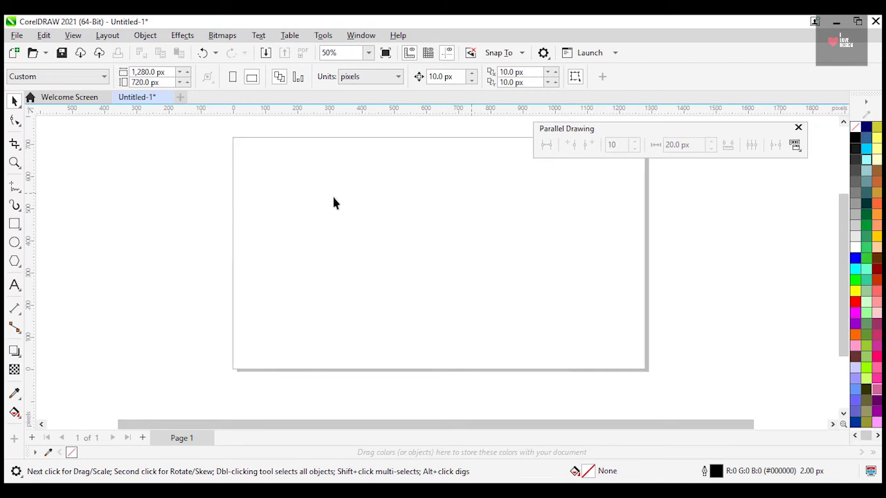
Set parallel drawing to 8 lines on the left side of the original curve.
key("F5")
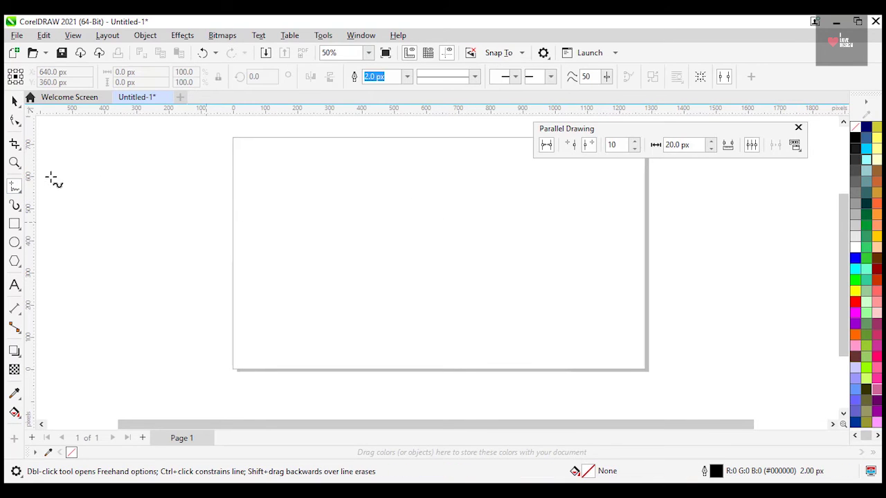
left_click(616, 145)
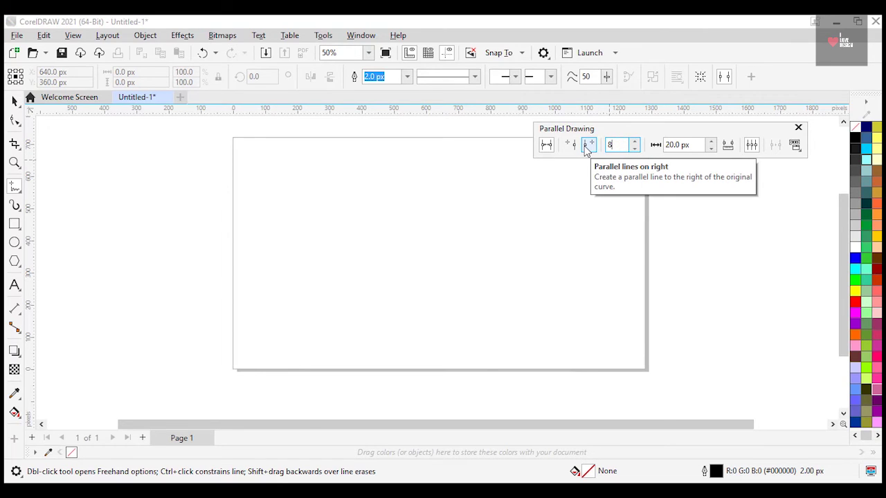
key("Return")
left_click(572, 145)
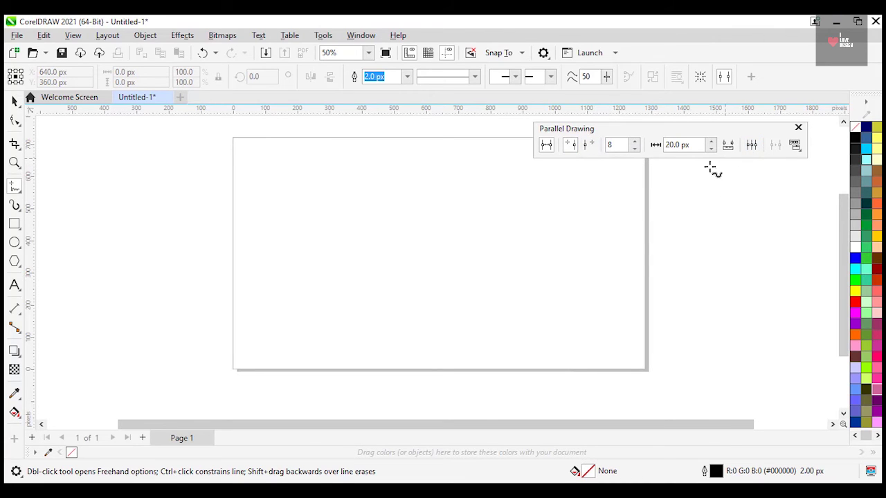
Draw a curved Pen segment with eight parallels, about 165 by 200 px overall, near the middle of the page.
left_click(15, 190)
left_click(71, 229)
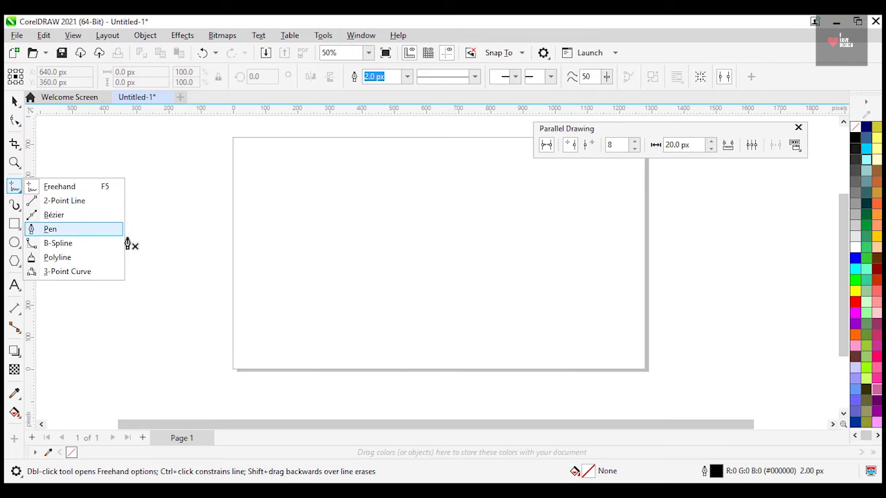
left_click(408, 209)
left_click_drag(409, 274, 434, 308)
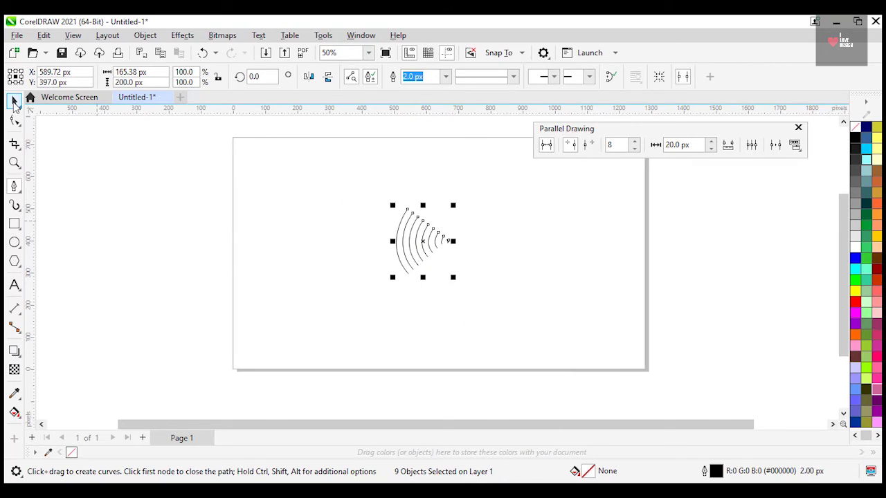
Select all the arcs and rotate them about 90 degrees clockwise into an upright fan shape.
key("space")
left_click_drag(322, 181, 463, 291)
left_click(424, 242)
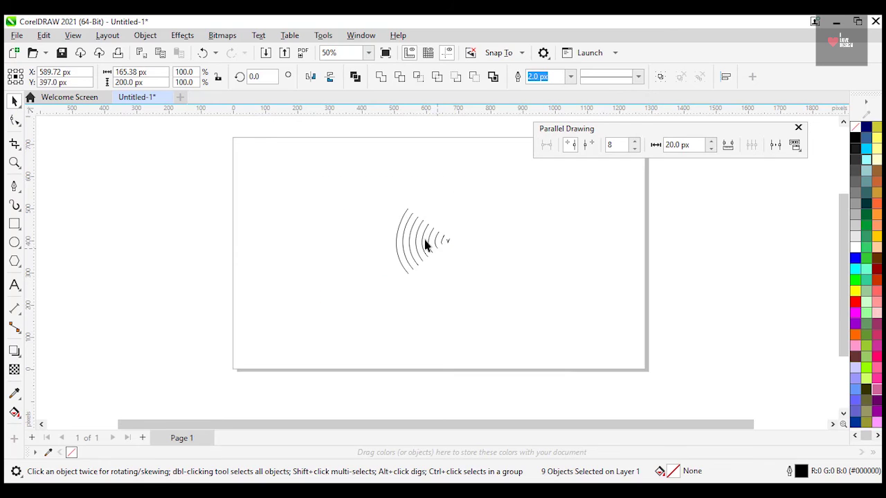
left_click_drag(457, 211, 468, 286)
Thicken the outline of the selected arcs to 8 px and finally to 10 px.
left_click(571, 76)
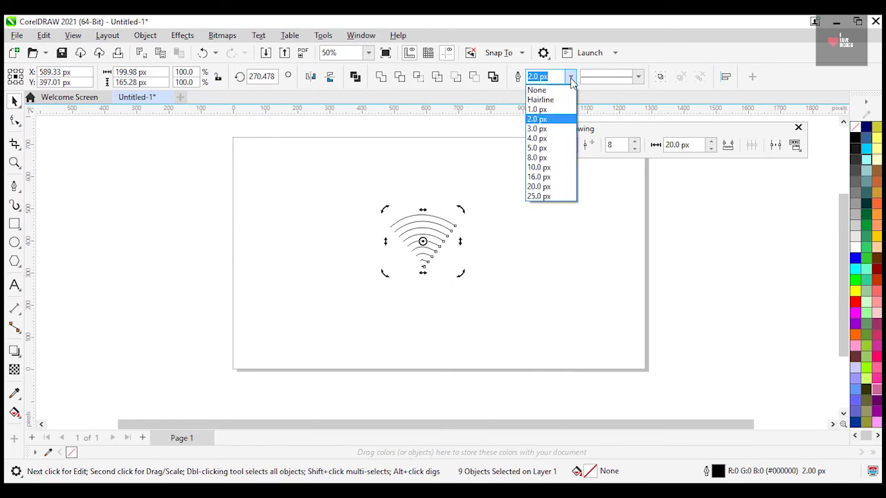
left_click(547, 158)
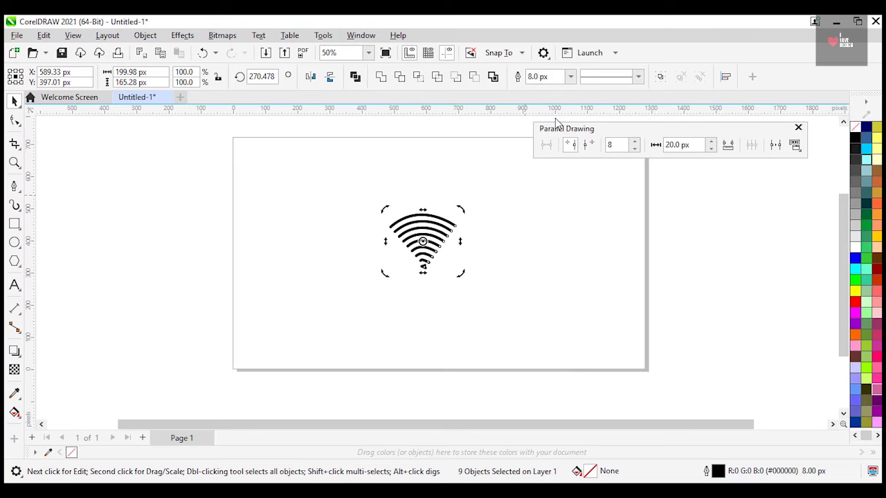
left_click(570, 76)
left_click(547, 166)
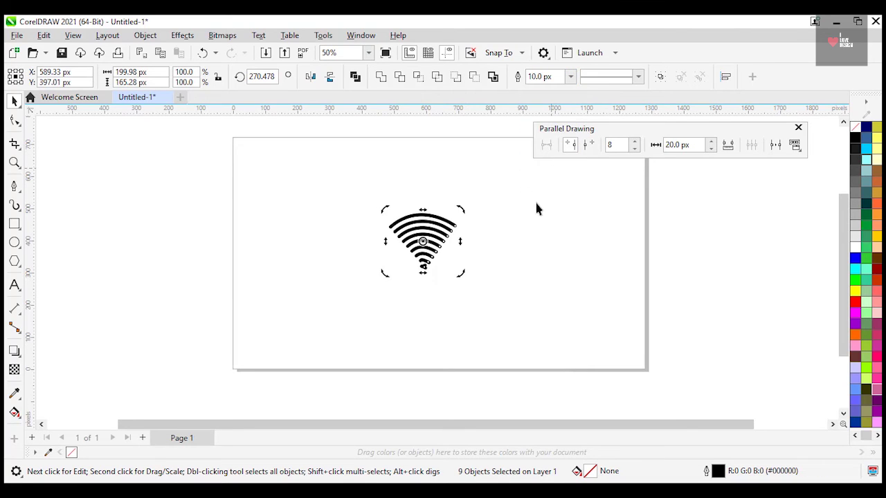
Move the whole arc fan toward the page's left side, centred at about X 224, Y 398 px.
left_click(441, 297)
left_click_drag(522, 299, 520, 295)
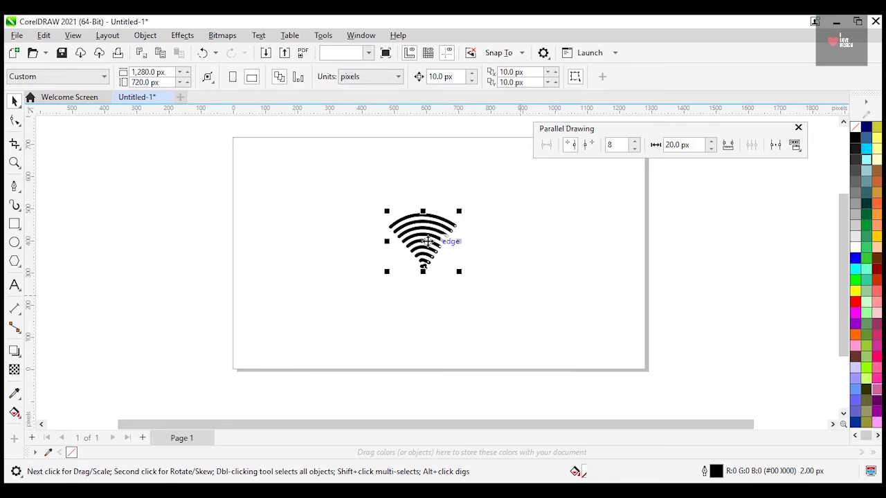
left_click_drag(453, 242, 336, 242)
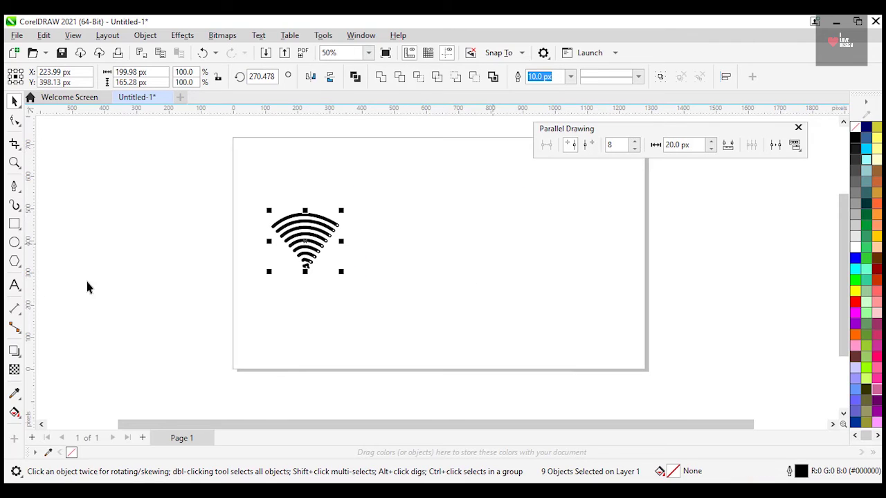
Draw a vertical Bézier line about 316 px long with eight parallels 20 px apart, beside the arc fan.
left_click(15, 186)
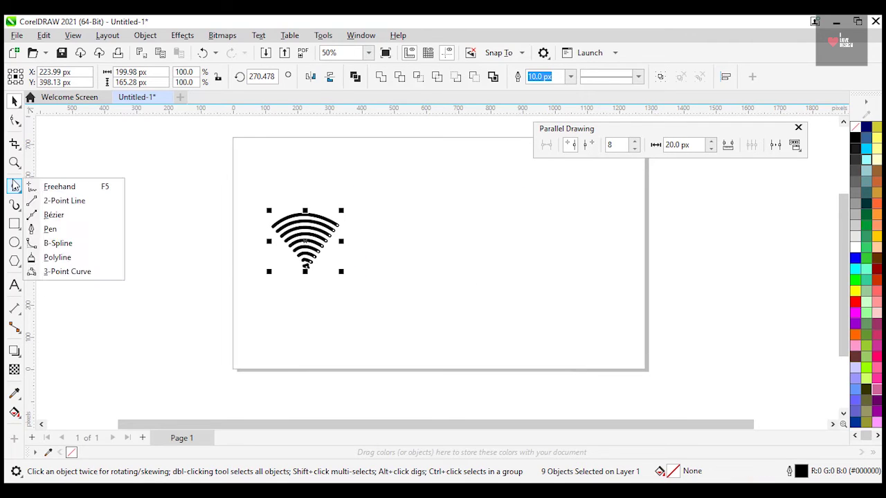
left_click(58, 214)
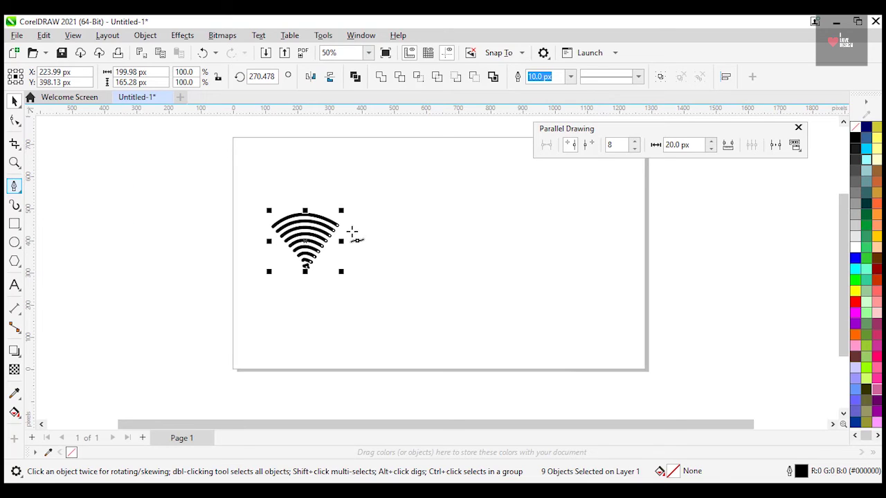
left_click(450, 181)
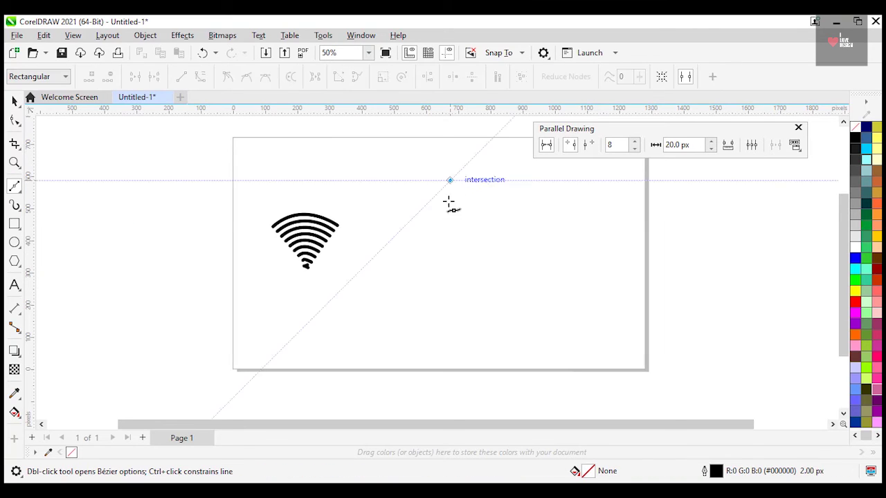
double_click(450, 282)
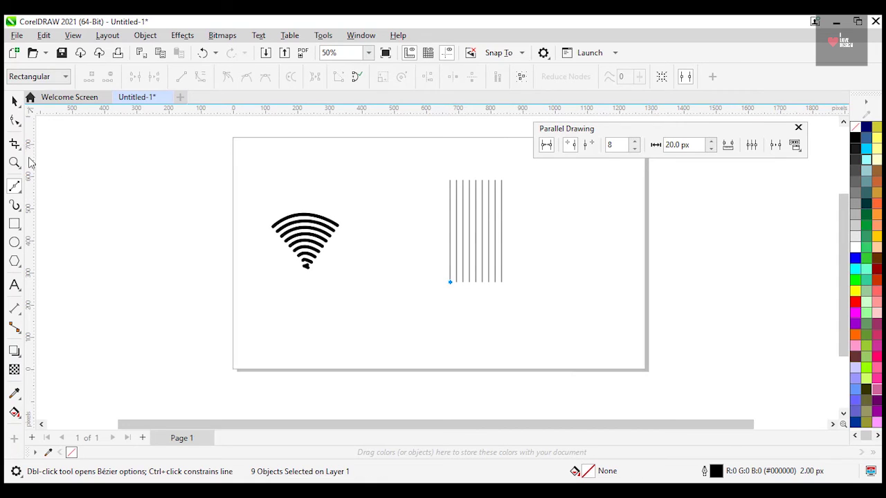
Create eight more parallels on the left side from each of the selected vertical lines.
left_click(15, 101)
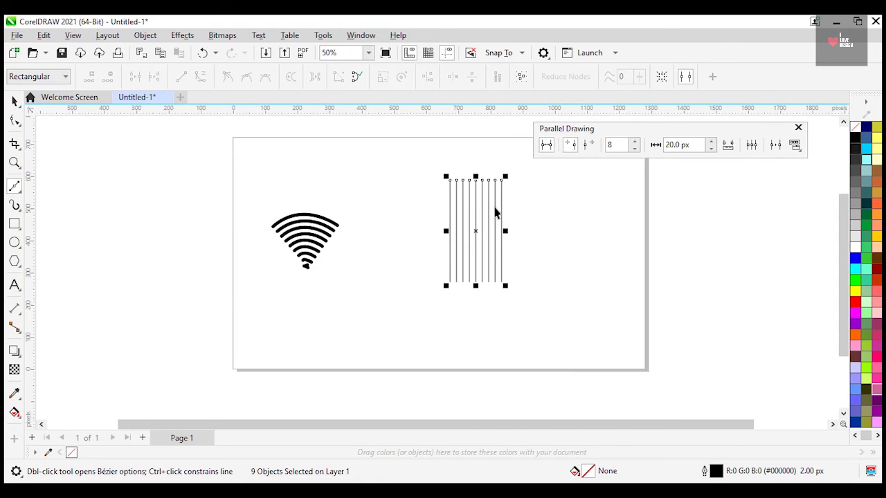
left_click(612, 144)
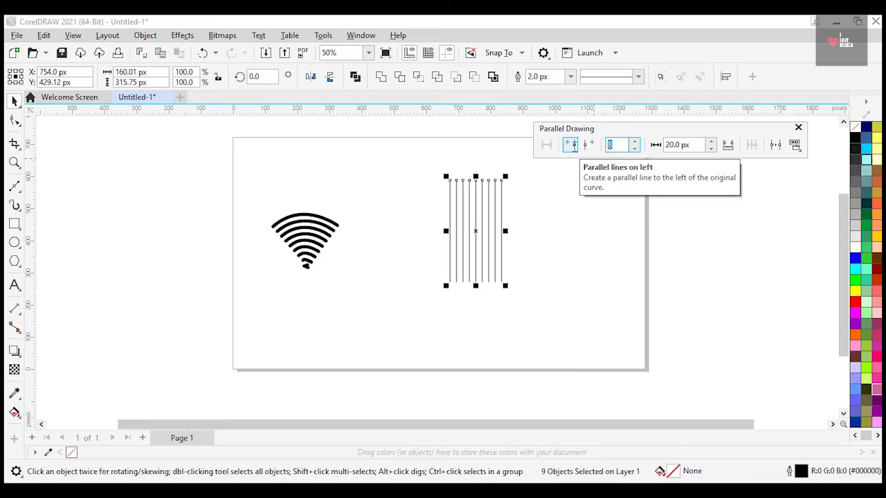
left_click(574, 146)
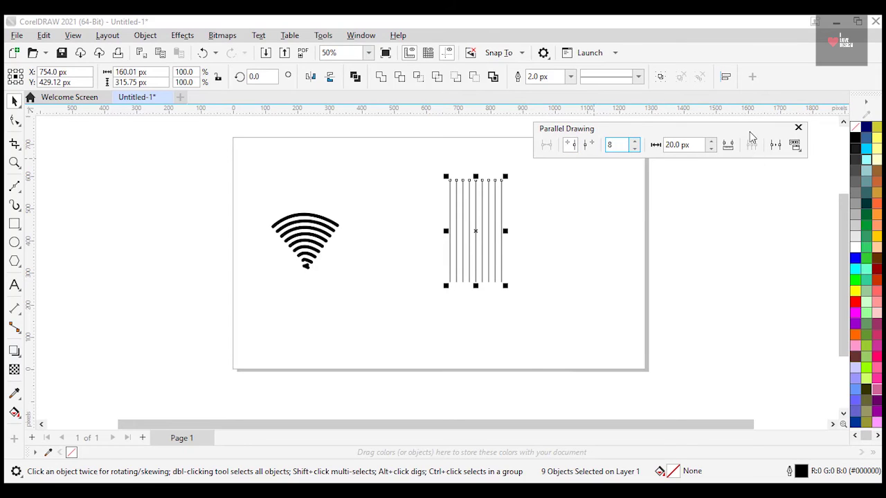
left_click(776, 144)
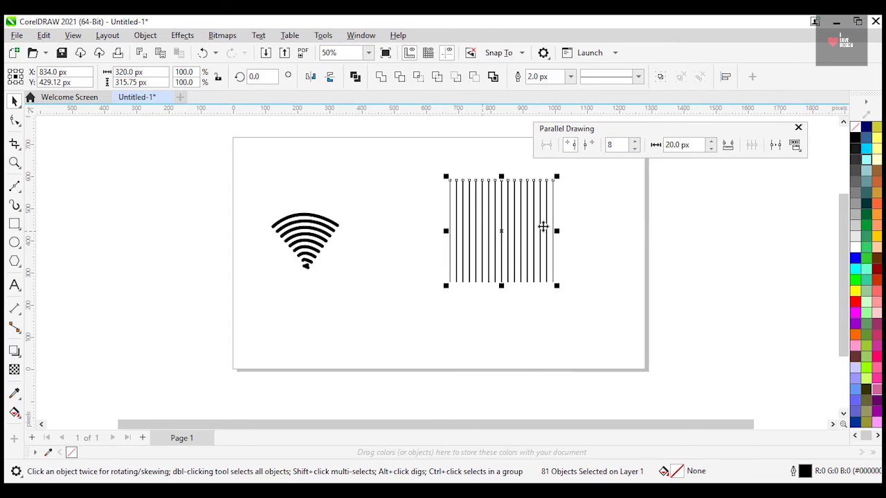
Select the vertical lines and rotate a copy about 90 degrees clockwise to form a square grid.
left_click_drag(414, 164, 564, 282)
left_click(501, 229)
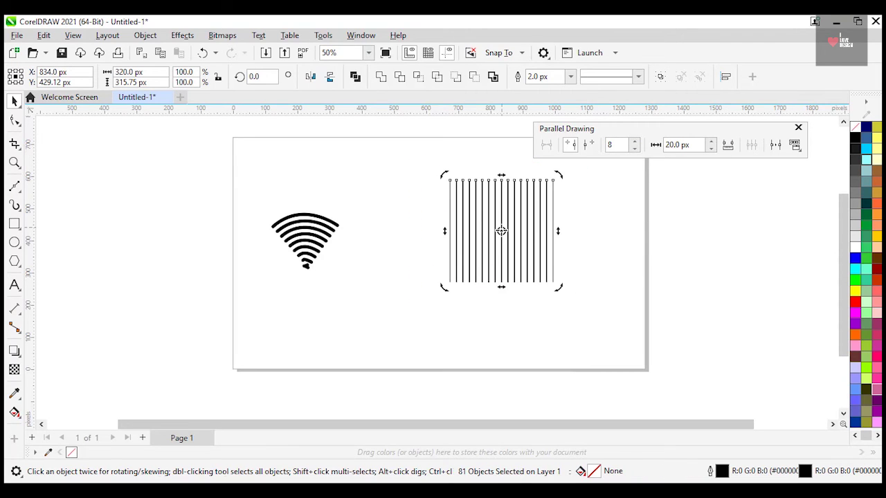
left_click_drag(566, 181, 558, 285)
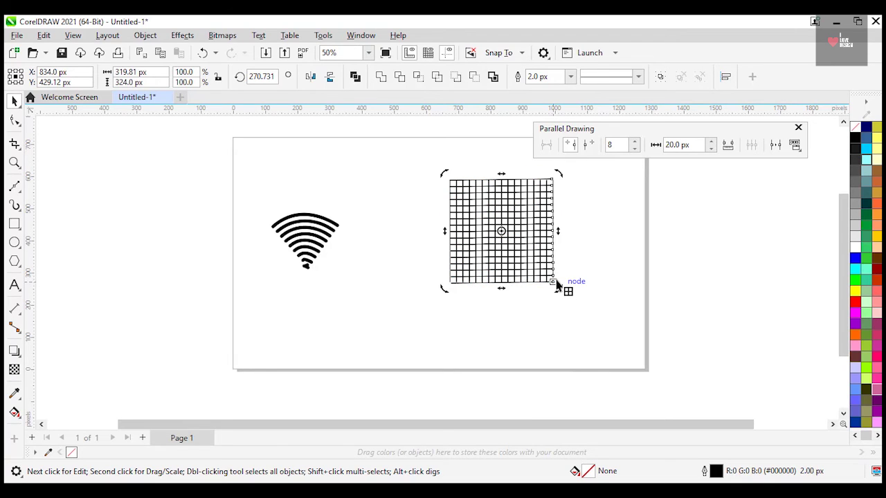
left_click_drag(426, 158, 554, 293)
left_click_drag(506, 237, 445, 276)
key("ctrl+z")
Select the entire grid and move it down beside the arc fan, centred at about X 582, Y 259 px.
left_click_drag(421, 171, 615, 325)
left_click_drag(504, 234, 420, 283)
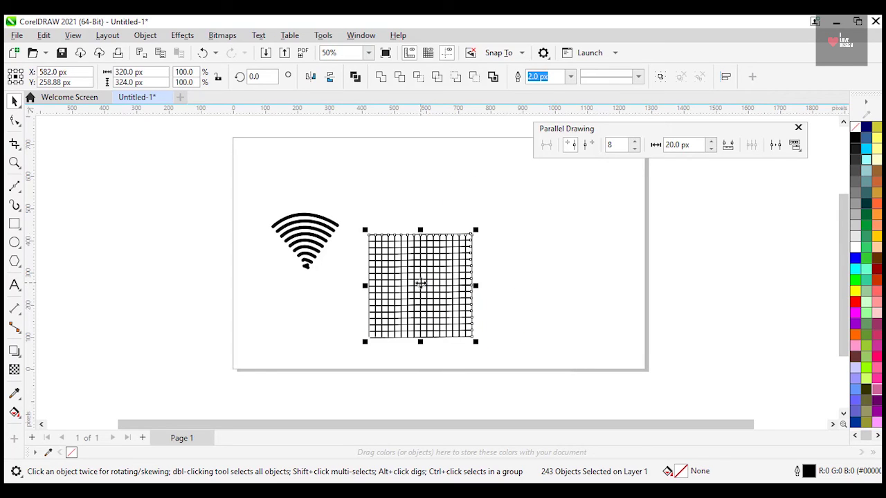